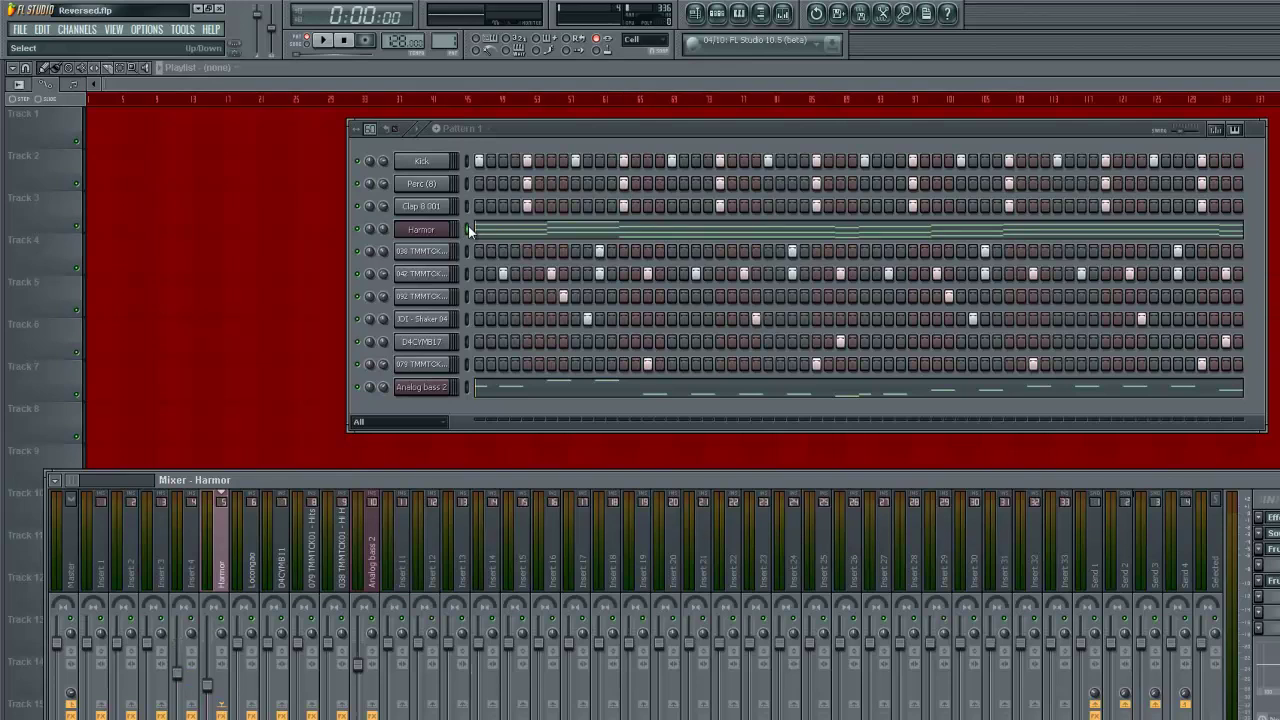
Play Pattern 1, view the Harmor synth's settings during playback, and close them after stopping.
{"action": "left_click", "coordinate": [514, 140]}
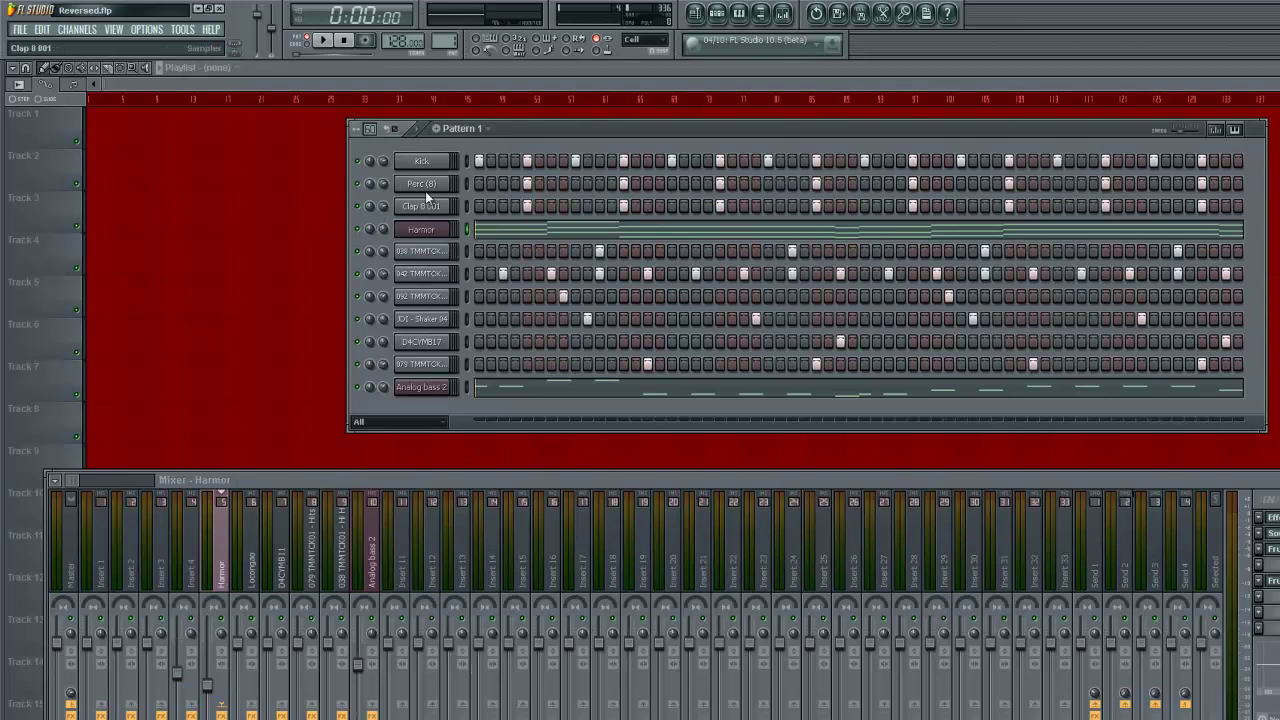
{"action": "key", "text": "space"}
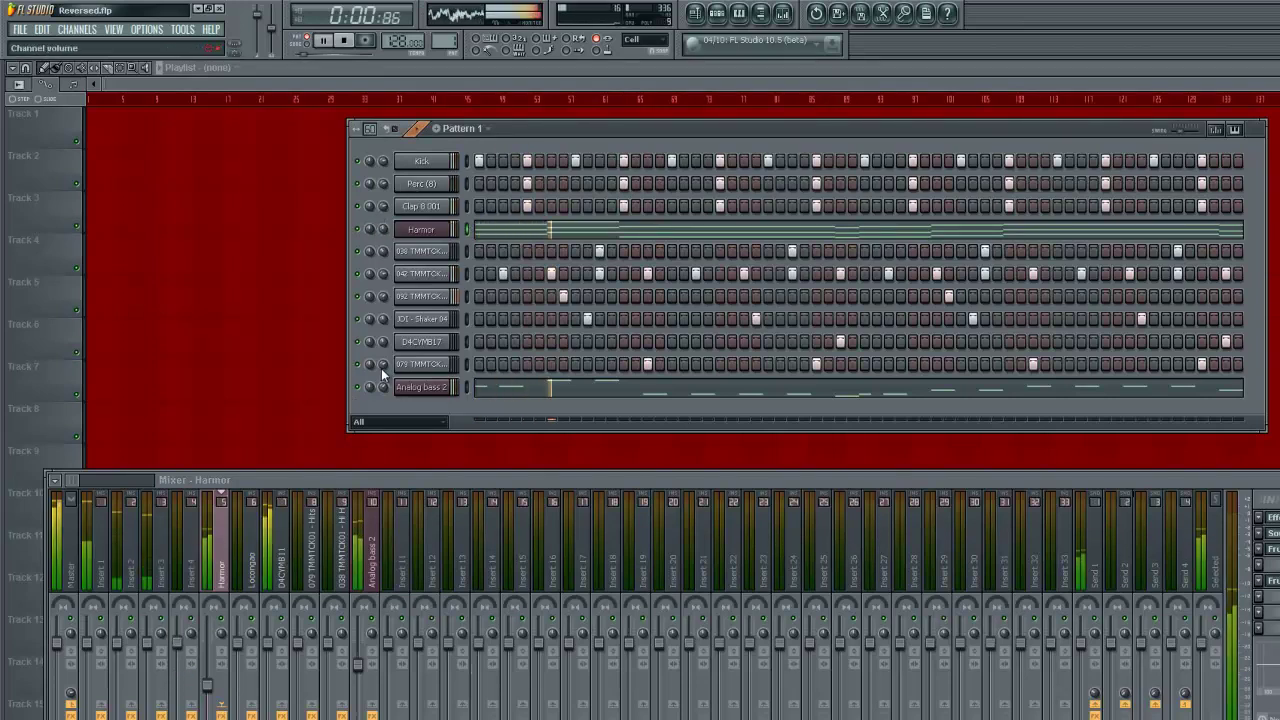
{"action": "left_click", "coordinate": [446, 233]}
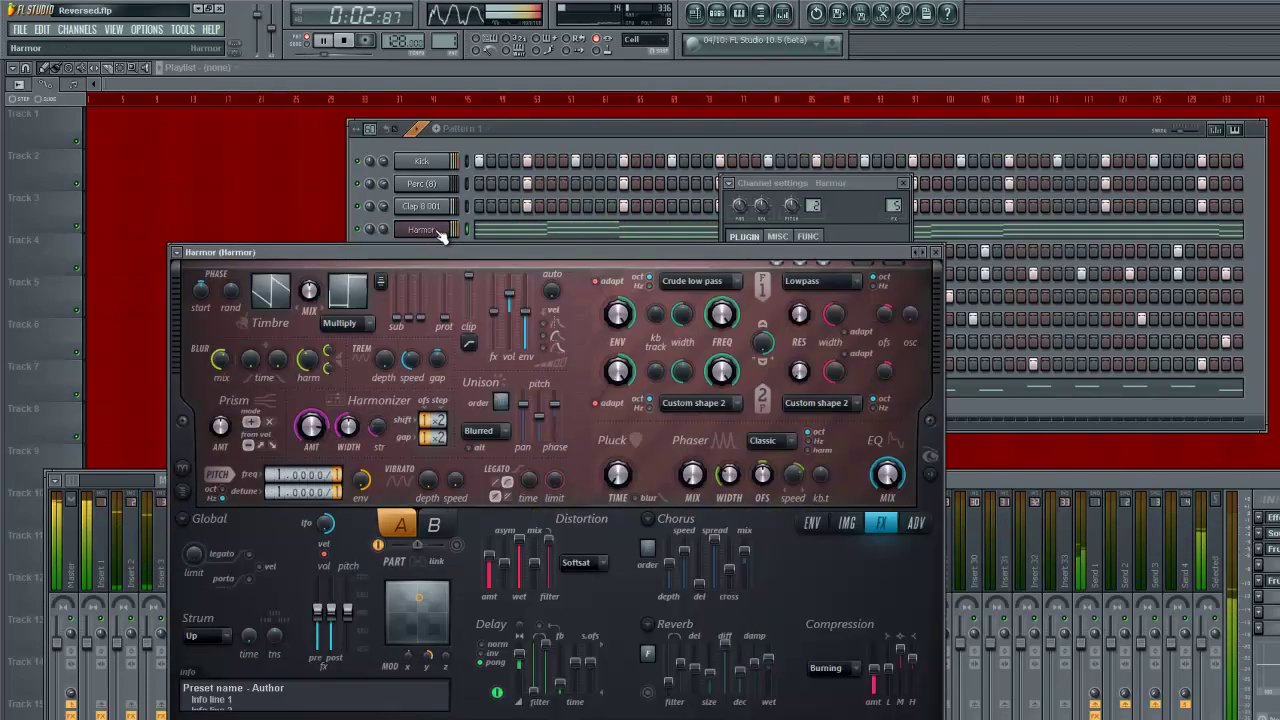
{"action": "left_click_drag", "start_coordinate": [645, 259], "coordinate": [727, 193]}
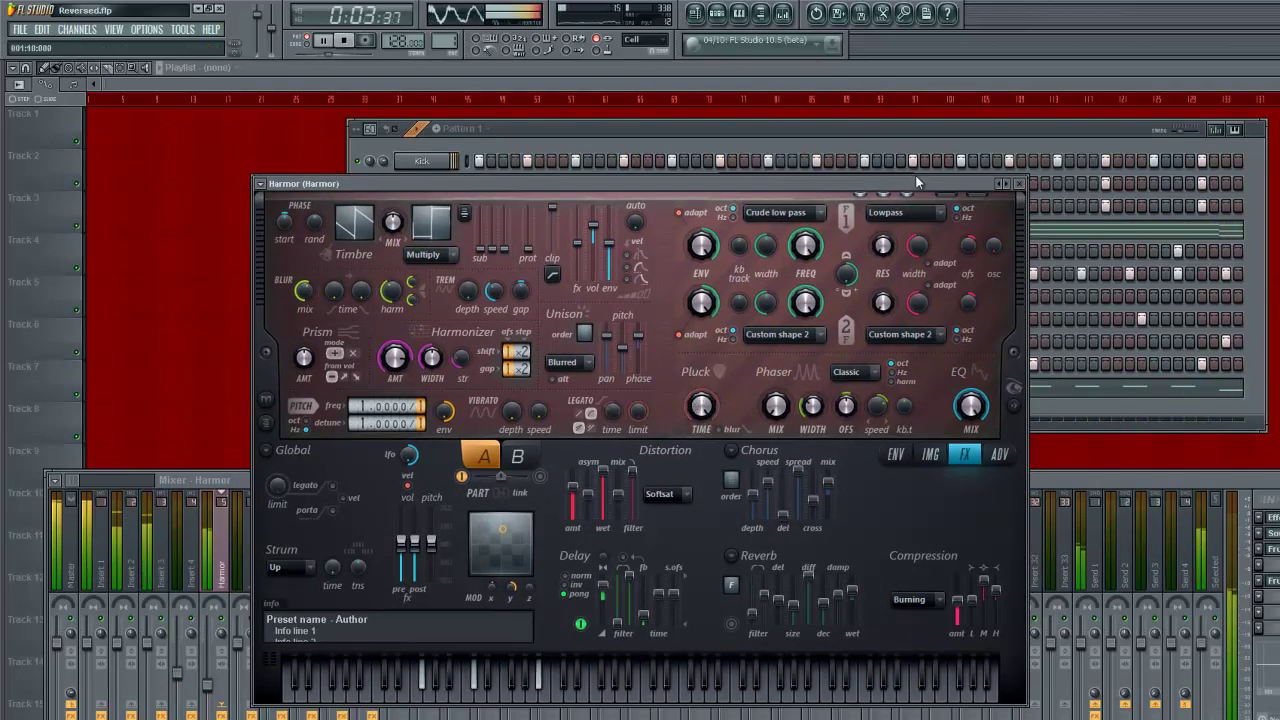
{"action": "left_click", "coordinate": [643, 149]}
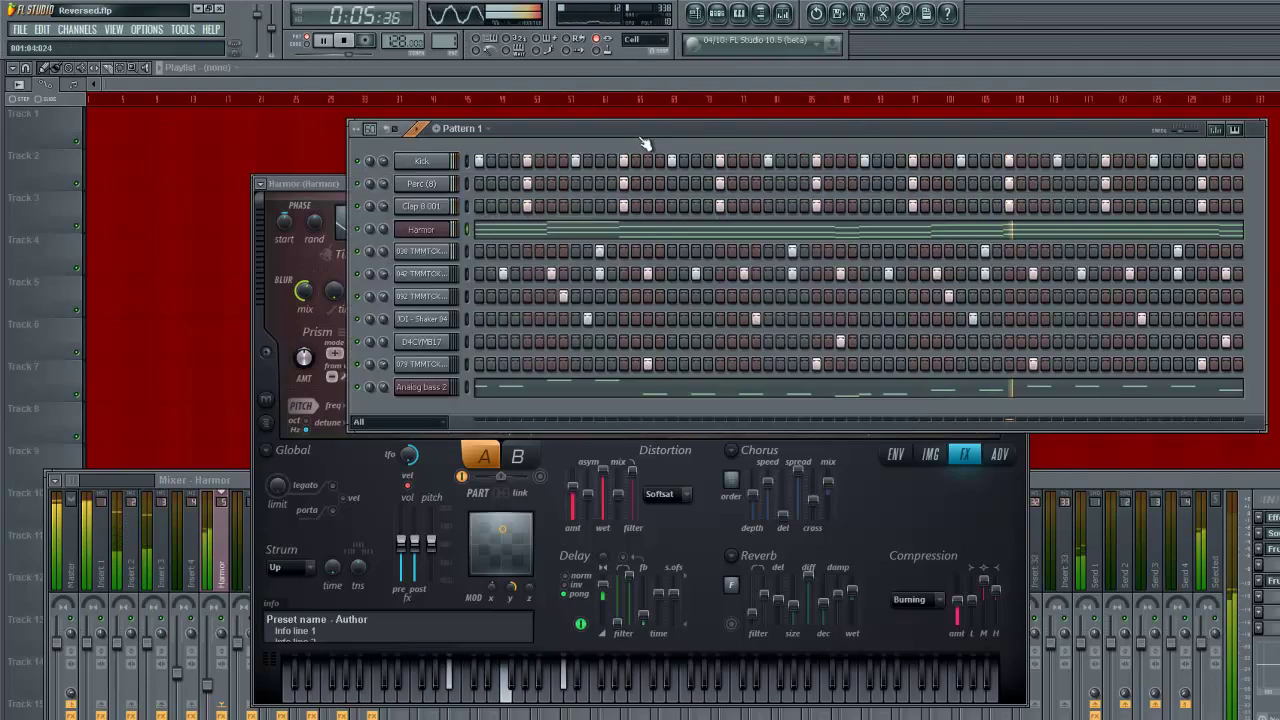
{"action": "left_click", "coordinate": [342, 187]}
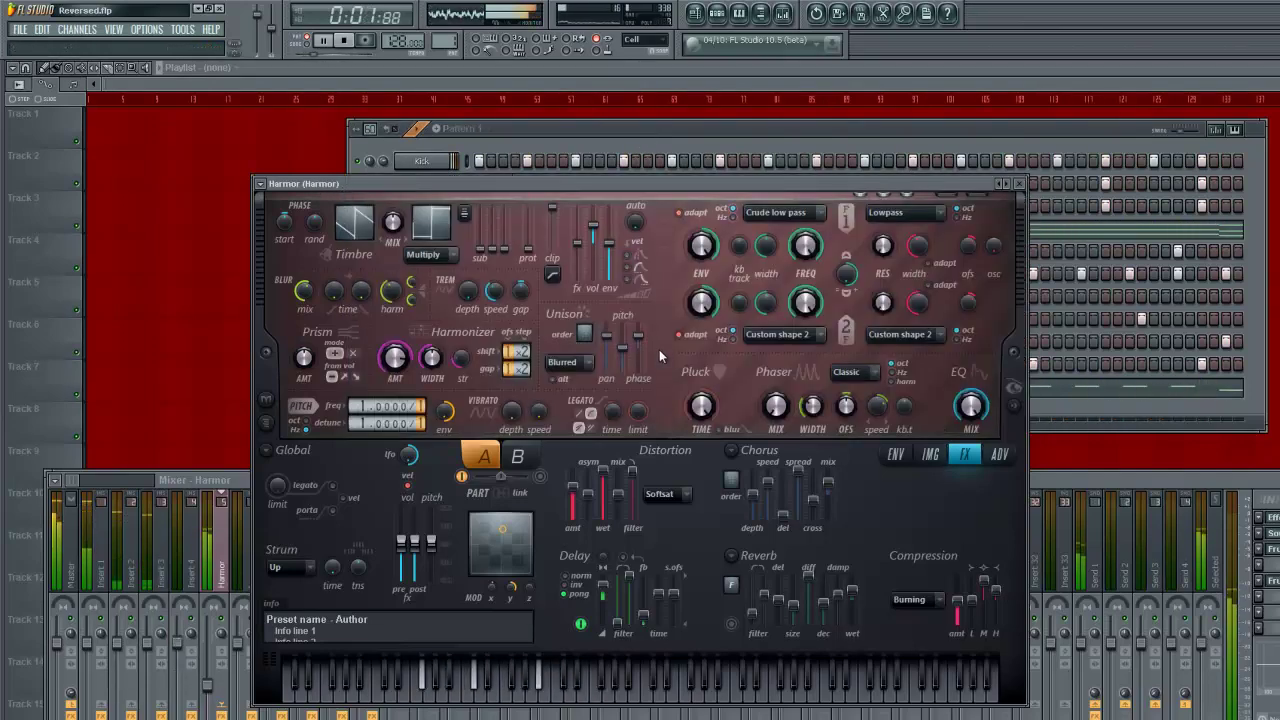
{"action": "key", "text": "space"}
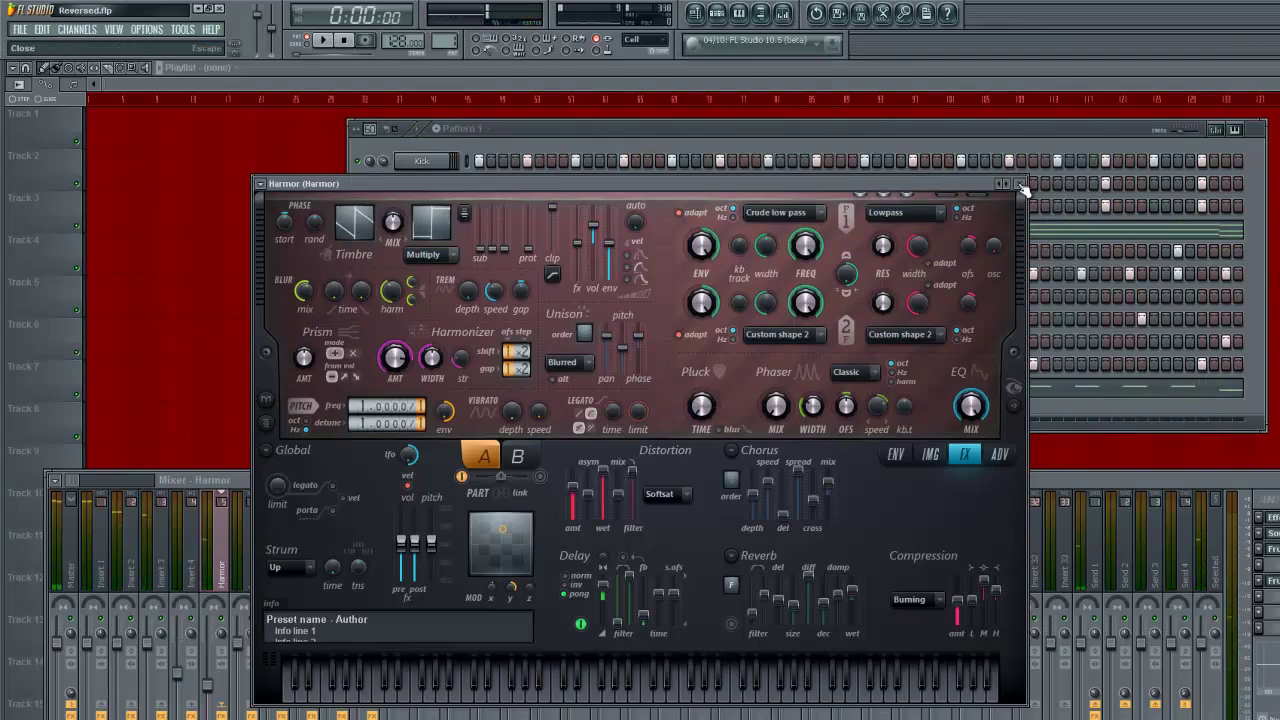
{"action": "left_click", "coordinate": [1020, 185]}
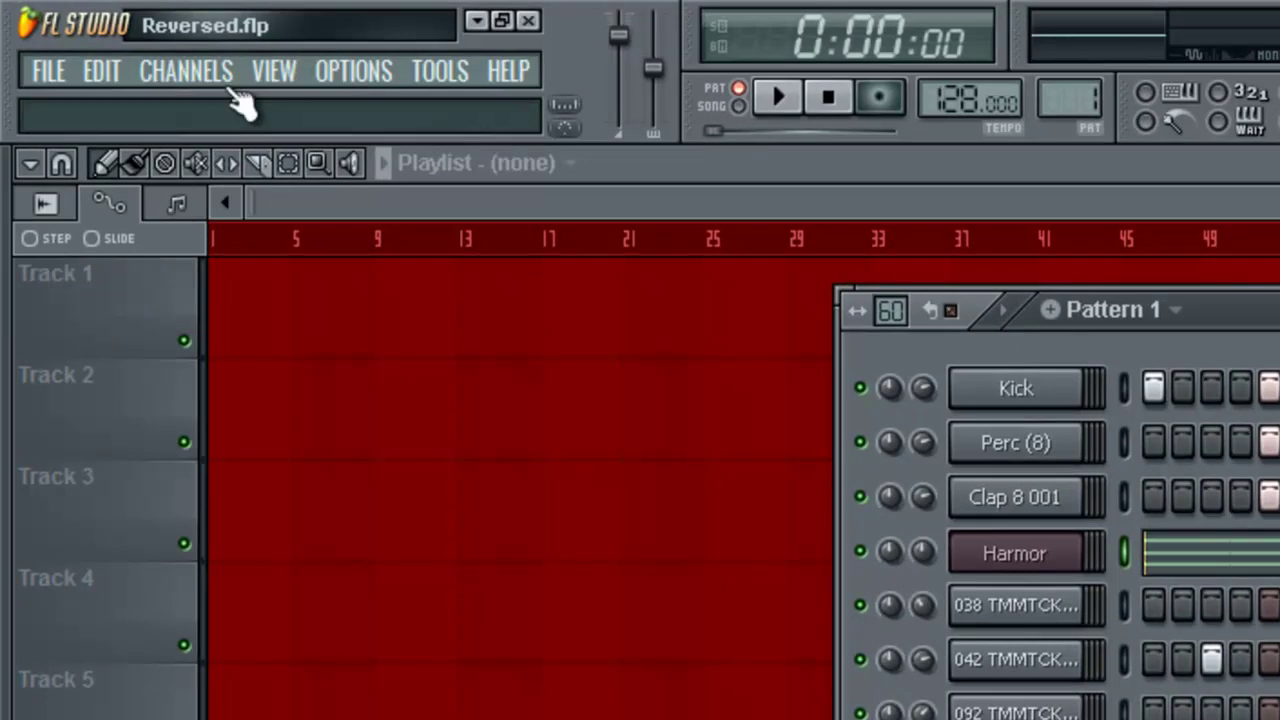
Add a MIDI Out channel to the pattern.
{"action": "left_click", "coordinate": [188, 72]}
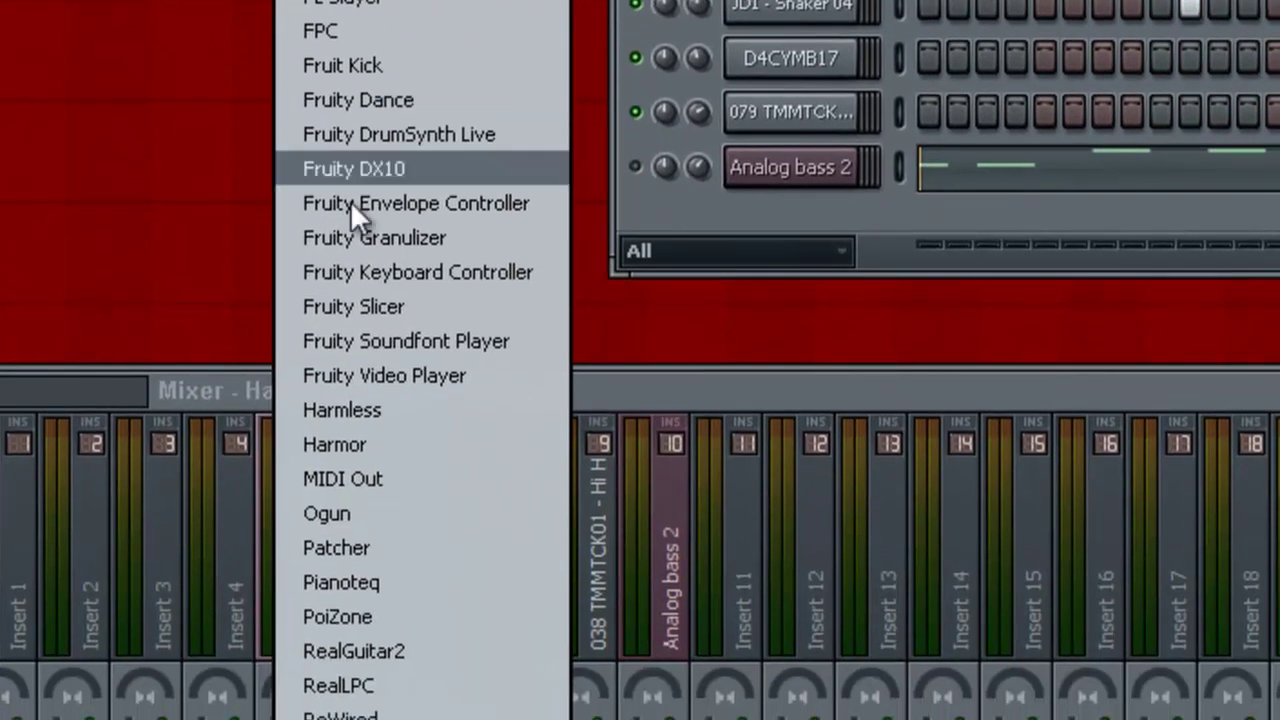
{"action": "left_click", "coordinate": [497, 482]}
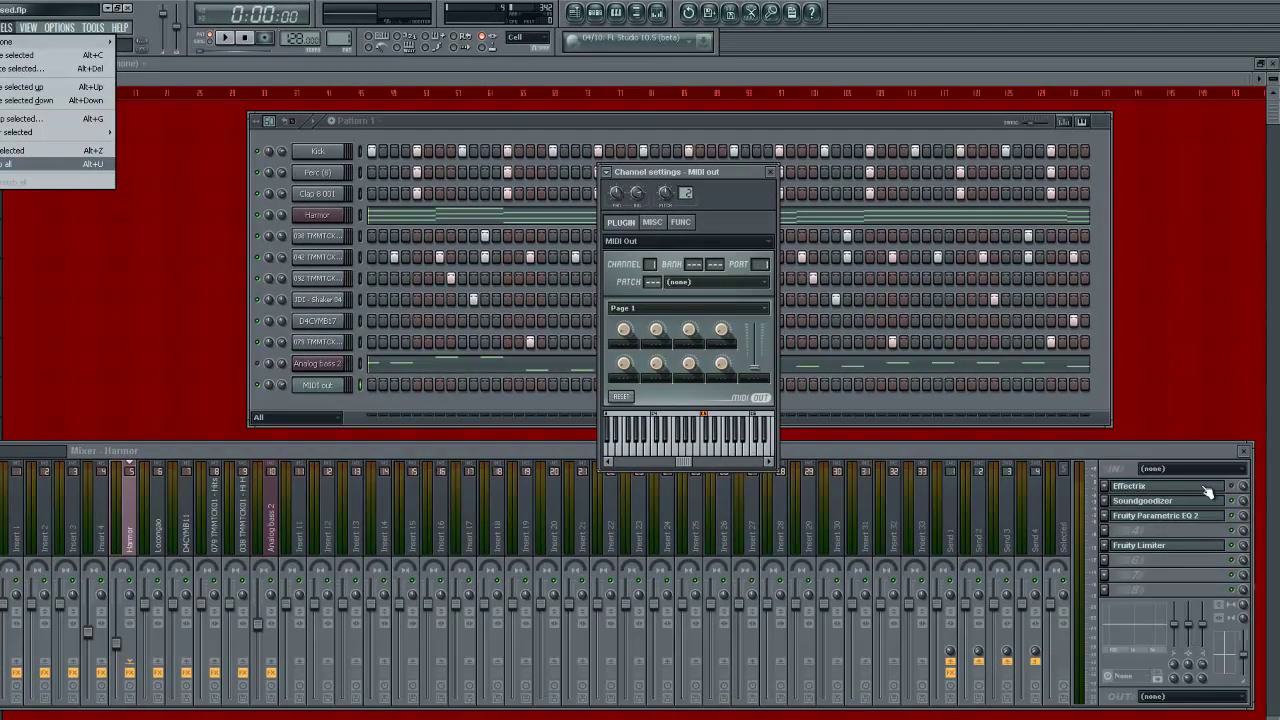
Open Effectrix on the Harmor mixer track, set its MIDI input port to 1, and return to its effect grid.
{"action": "left_click", "coordinate": [1207, 488]}
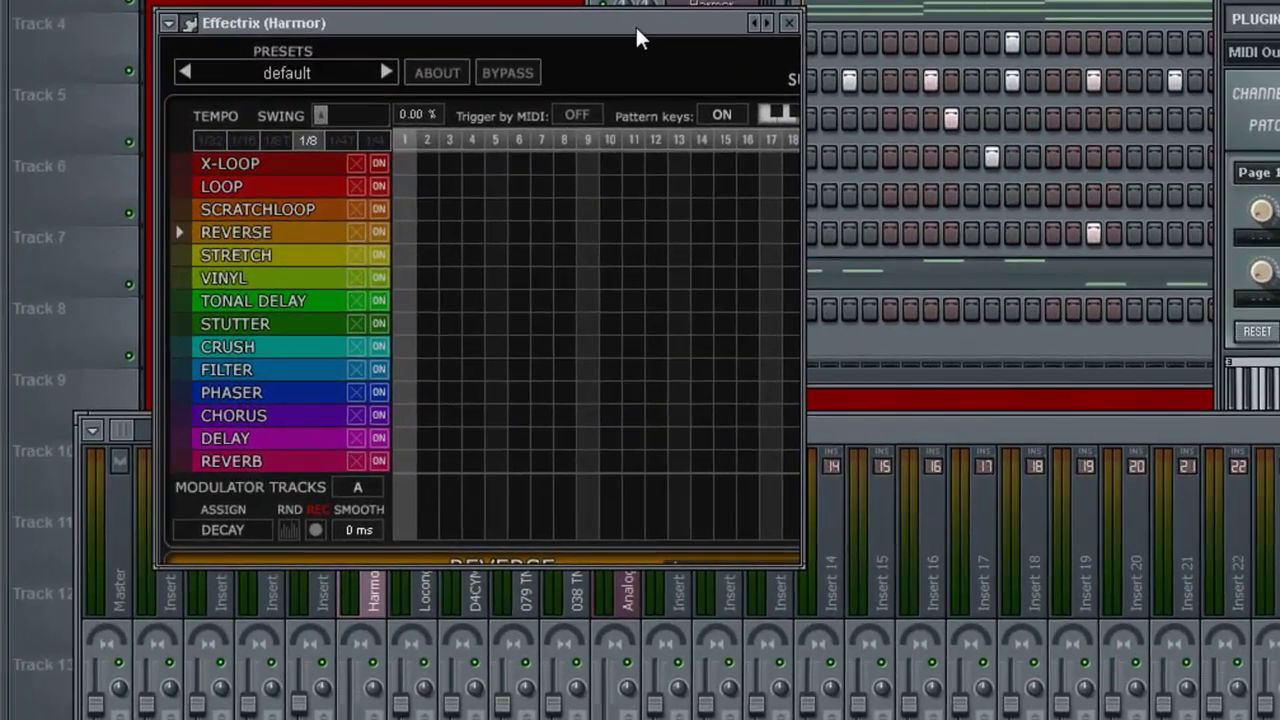
{"action": "left_click_drag", "start_coordinate": [608, 24], "coordinate": [578, 47]}
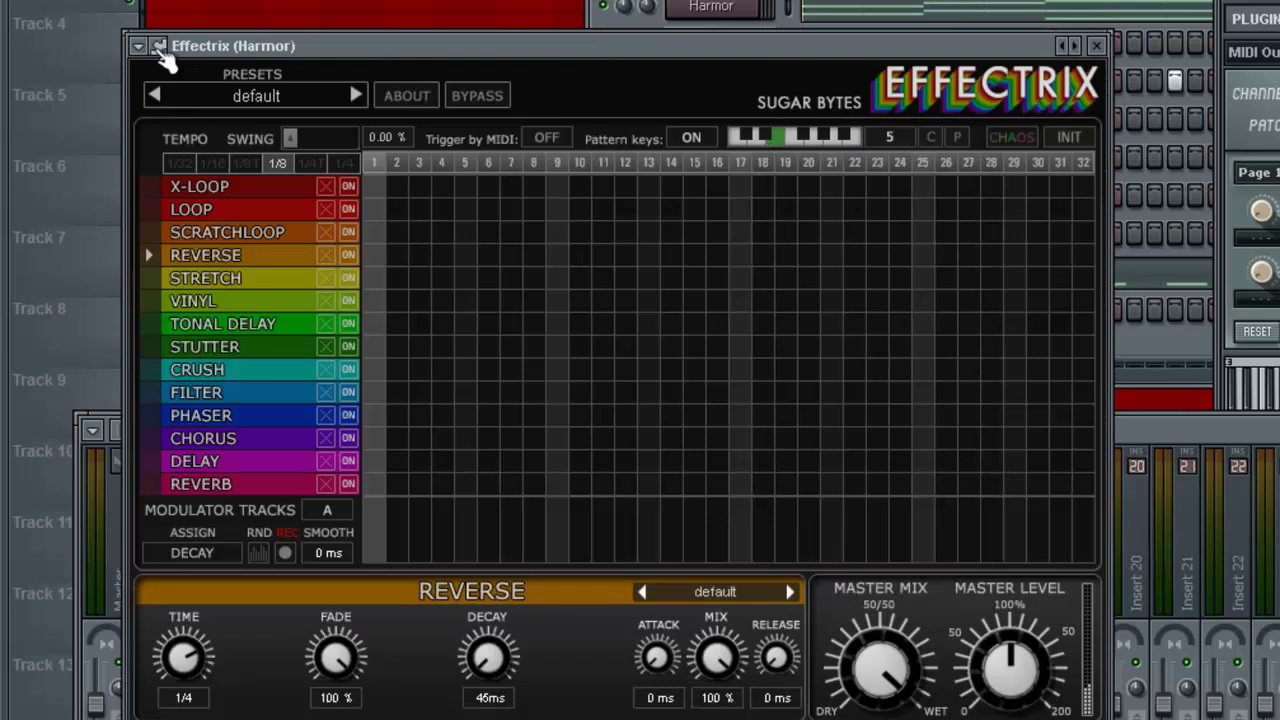
{"action": "left_click", "coordinate": [162, 50]}
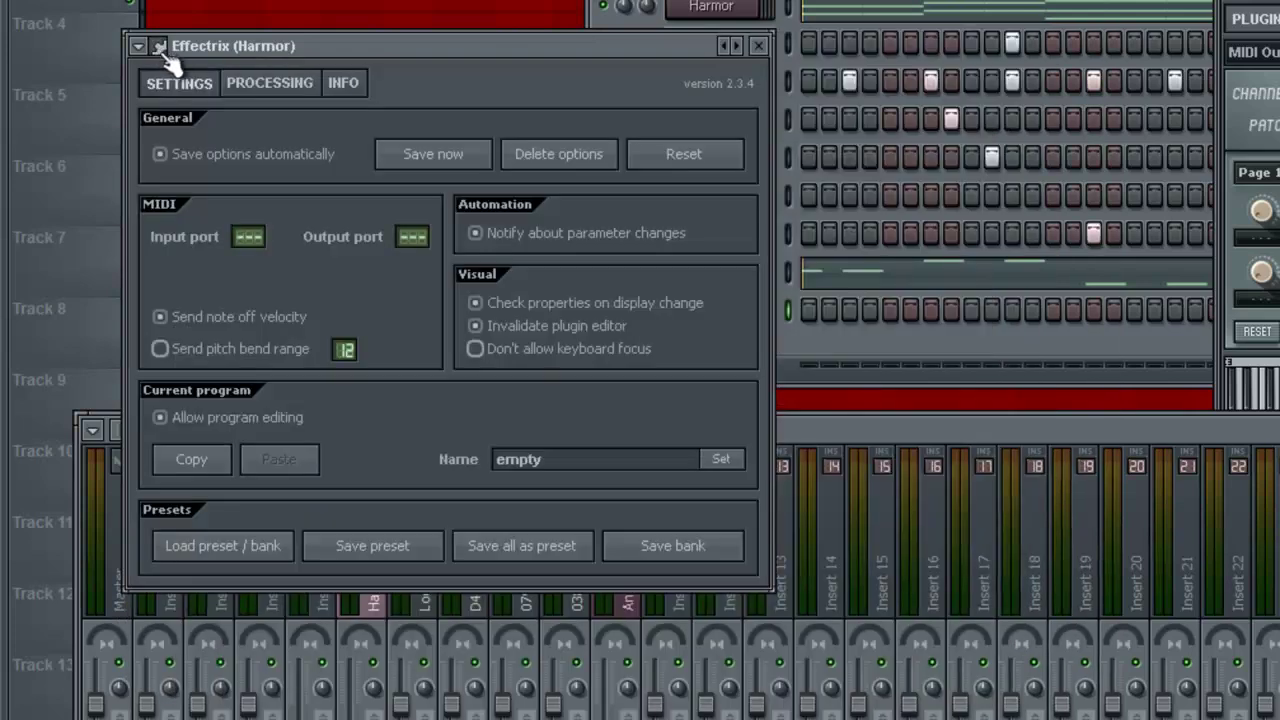
{"action": "left_click_drag", "start_coordinate": [258, 230], "coordinate": [263, 200]}
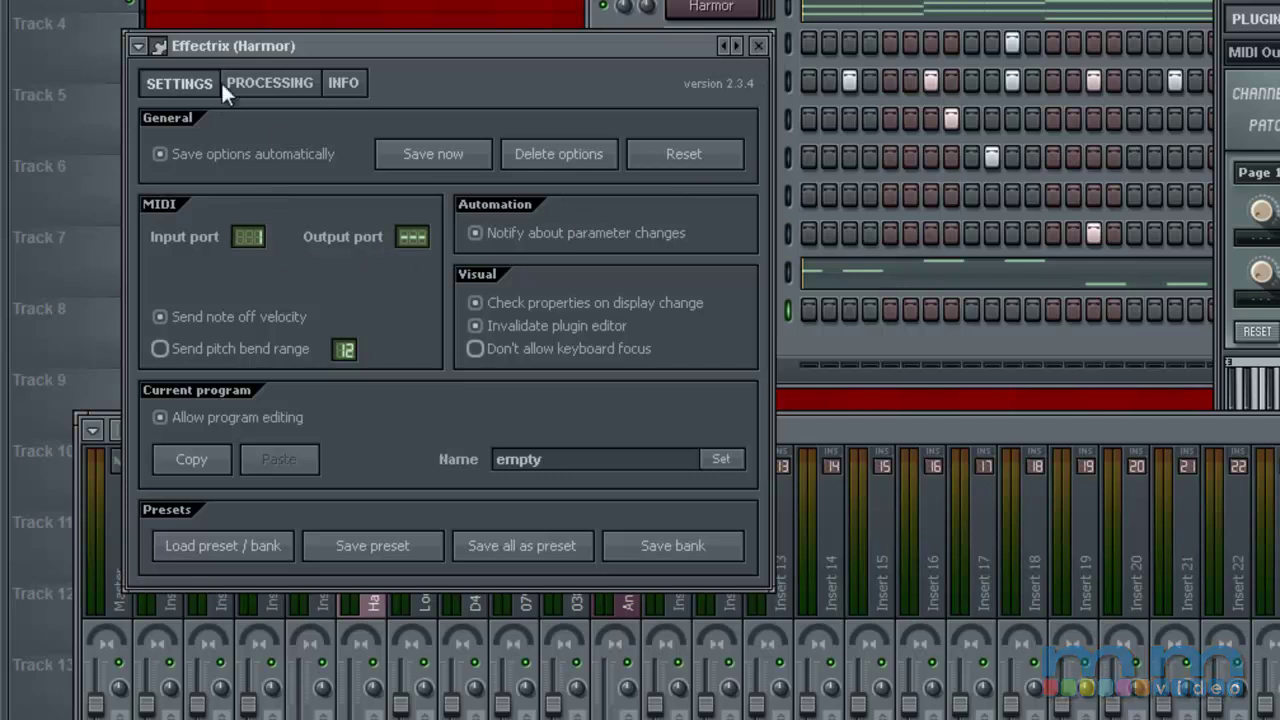
{"action": "left_click", "coordinate": [158, 46]}
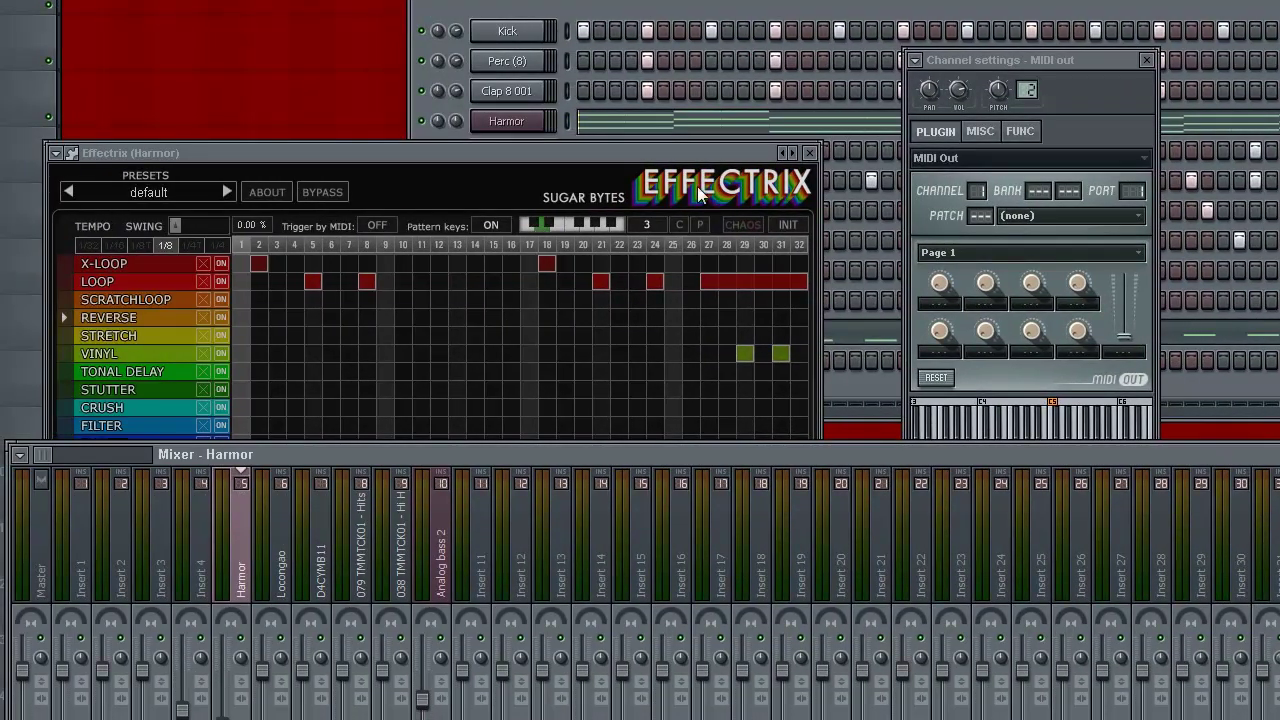
Place the MIDI Out channel settings beside Effectrix and bring Effectrix in front of the mixer.
{"action": "left_click", "coordinate": [697, 186]}
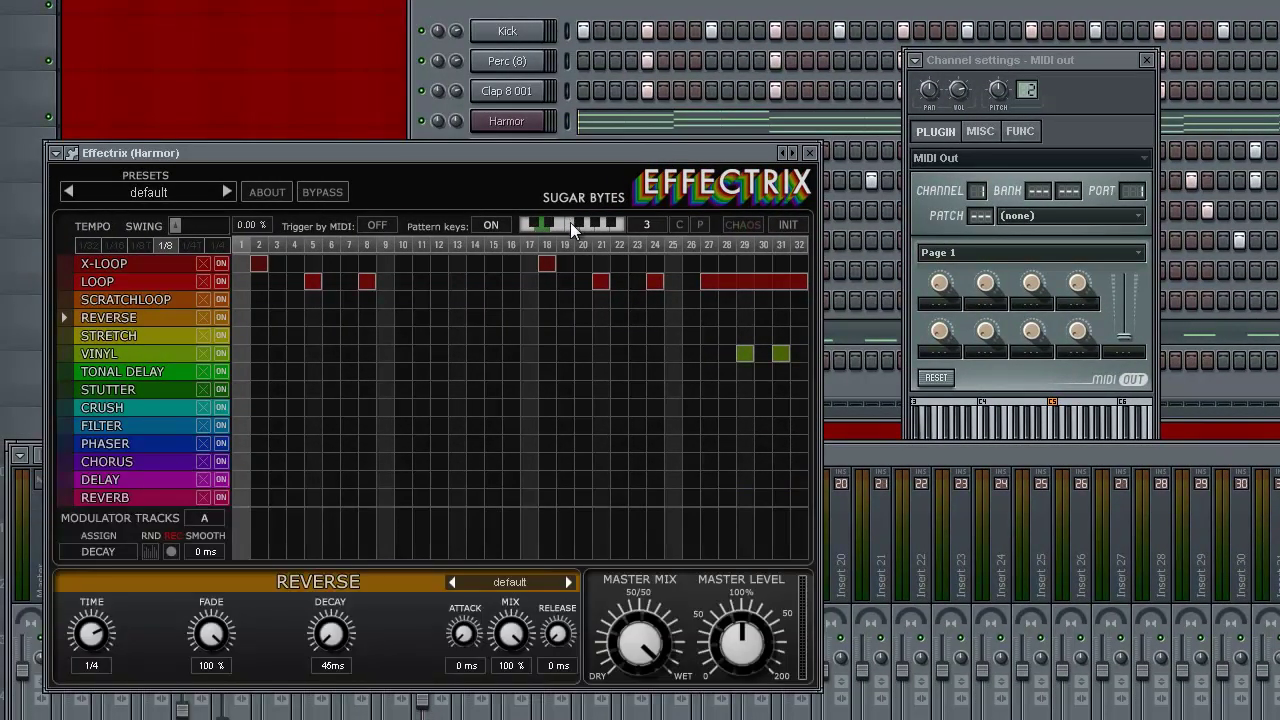
{"action": "left_click_drag", "start_coordinate": [1058, 62], "coordinate": [963, 163]}
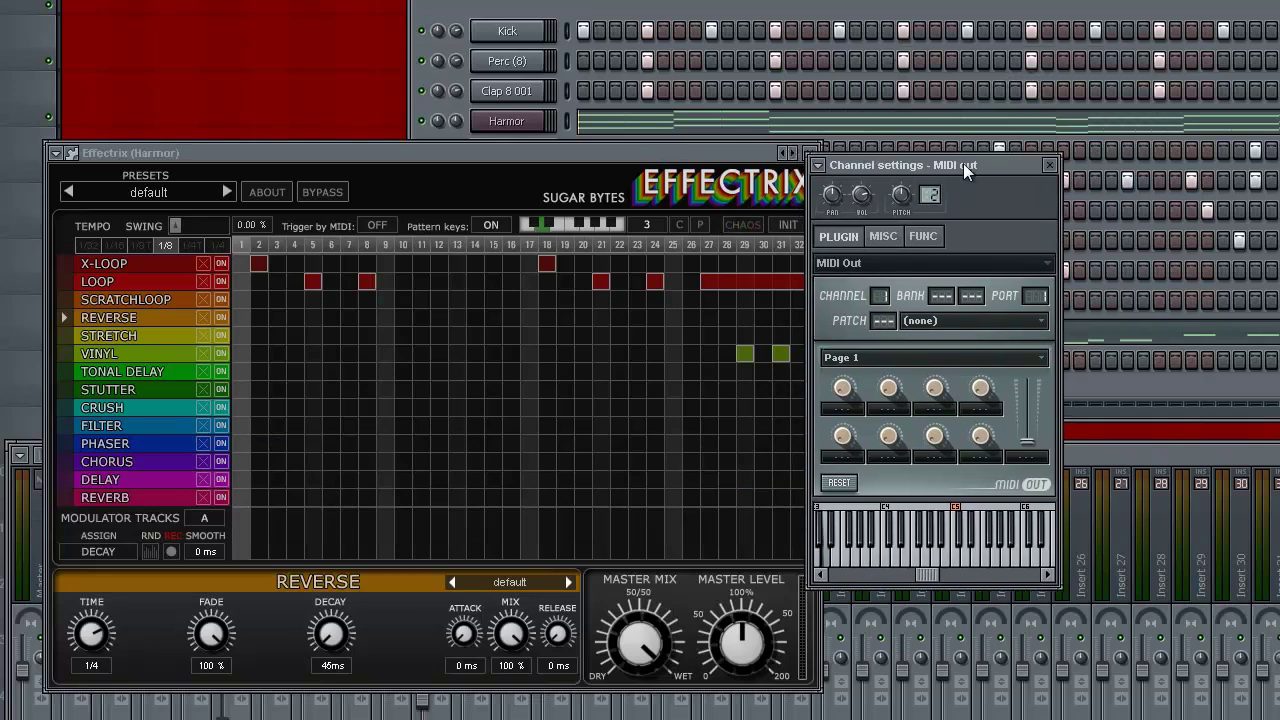
{"action": "left_click", "coordinate": [781, 157]}
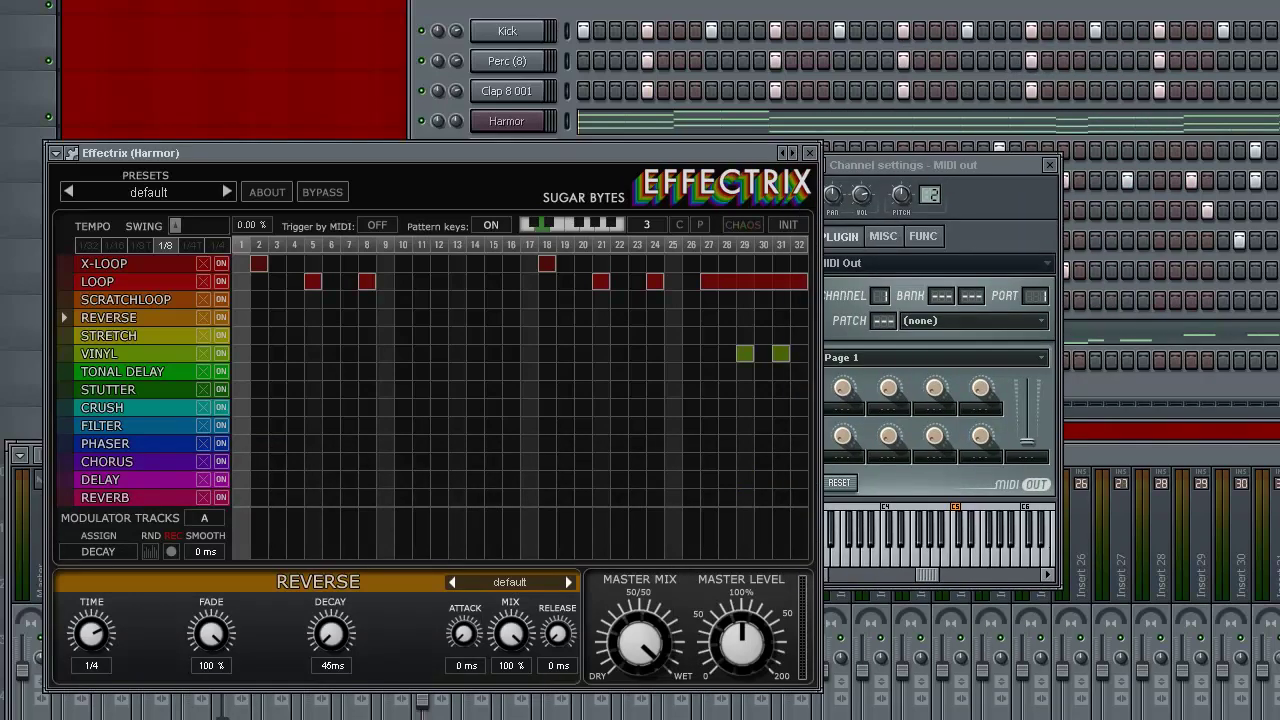
{"action": "key", "text": "F9"}
{"action": "left_click", "coordinate": [697, 151]}
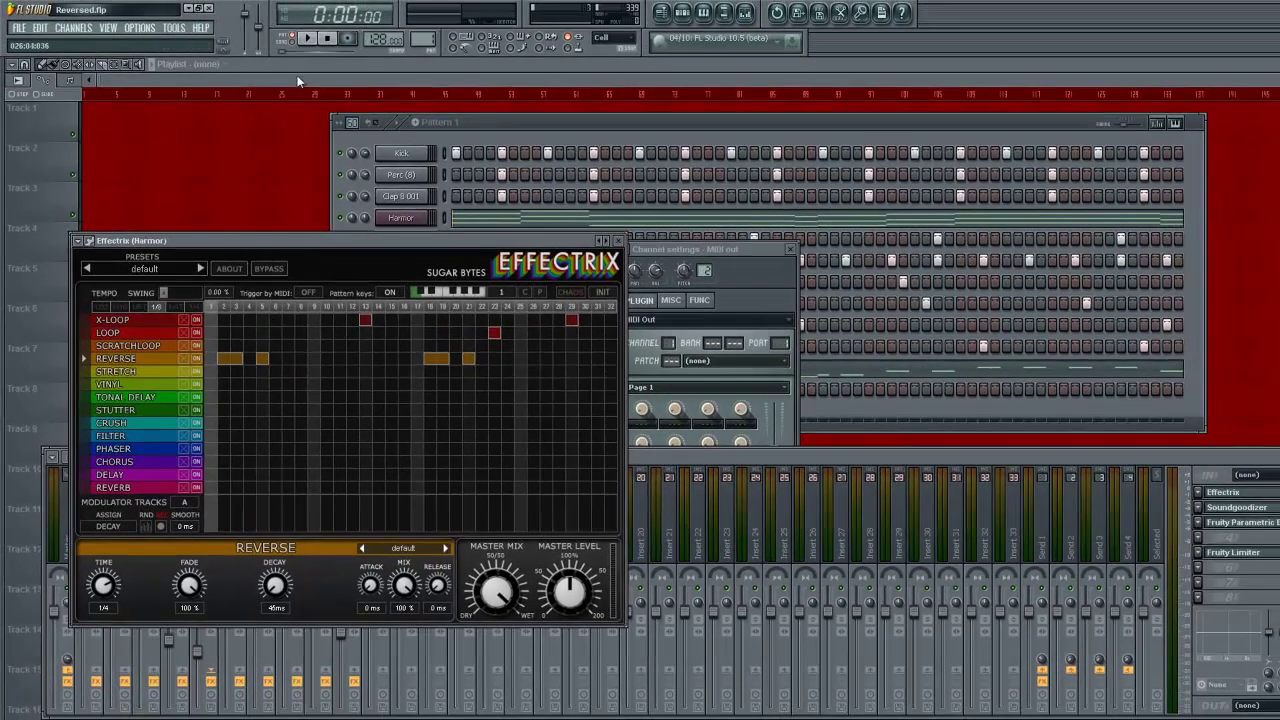
Audition the pattern with Effectrix's Trigger by MIDI switched on, and switch the option off again after stopping.
{"action": "left_click", "coordinate": [308, 38]}
{"action": "left_click", "coordinate": [327, 39]}
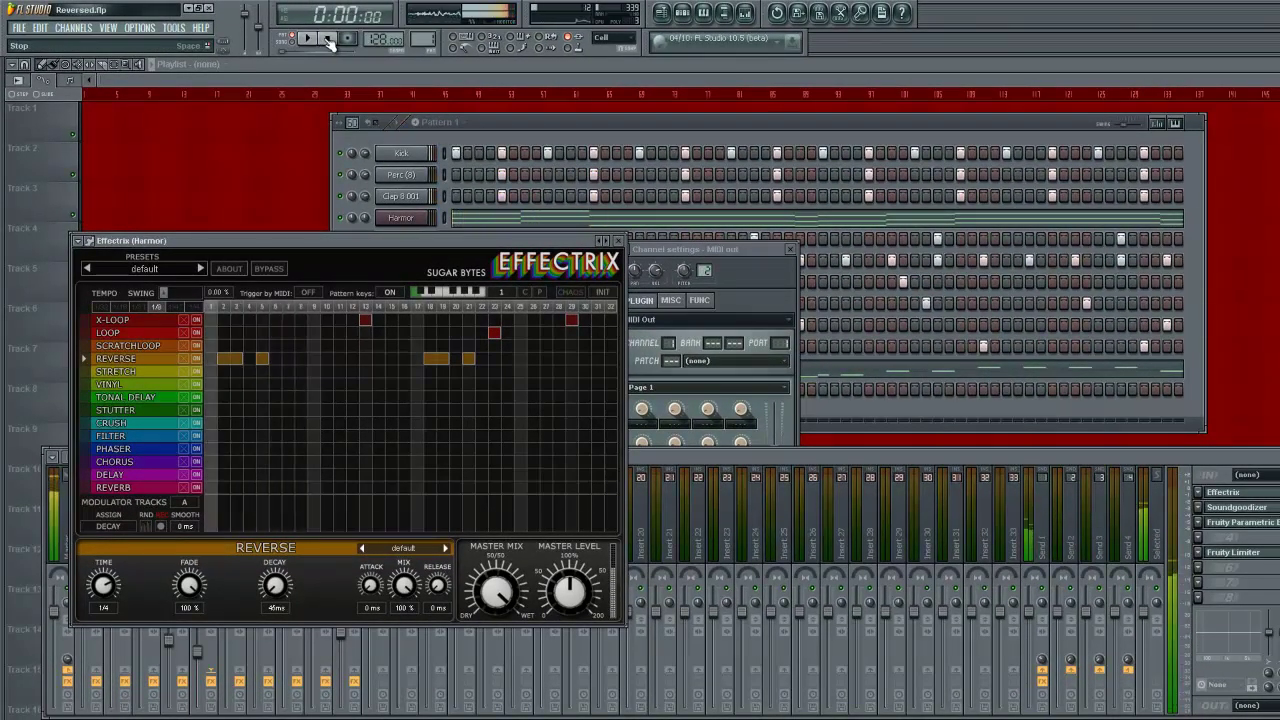
{"action": "left_click", "coordinate": [310, 293]}
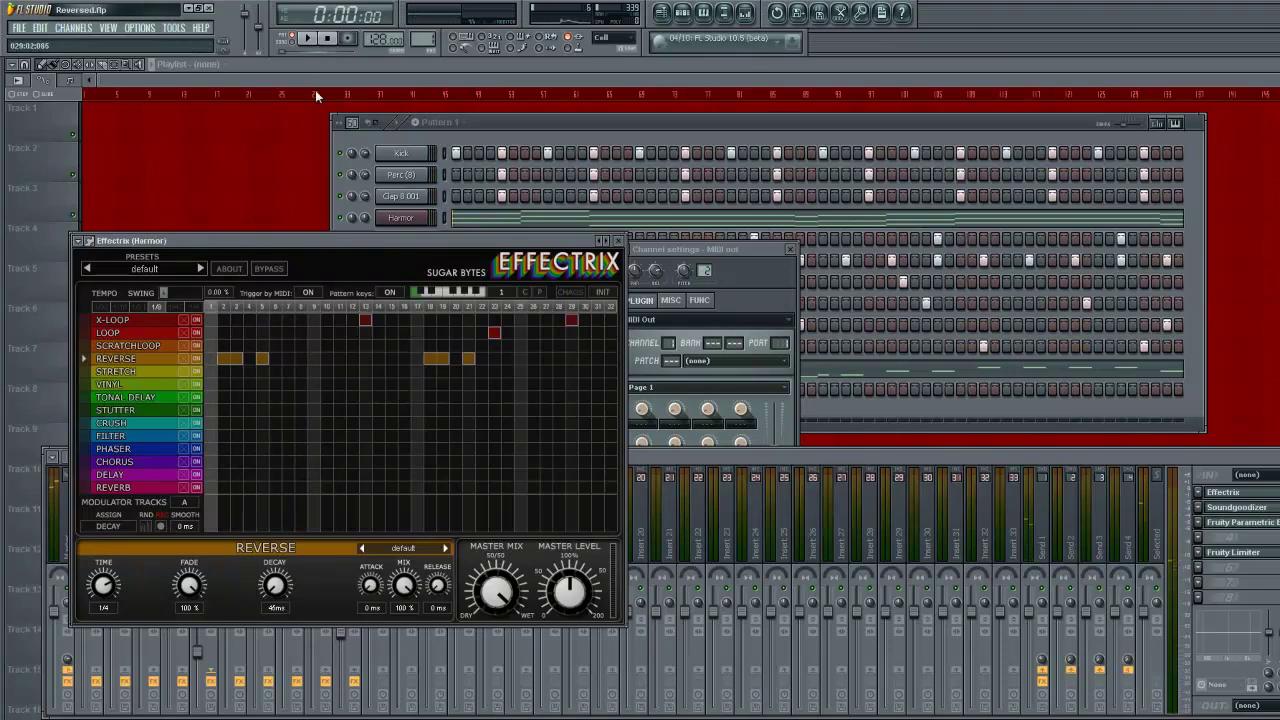
{"action": "left_click", "coordinate": [308, 38]}
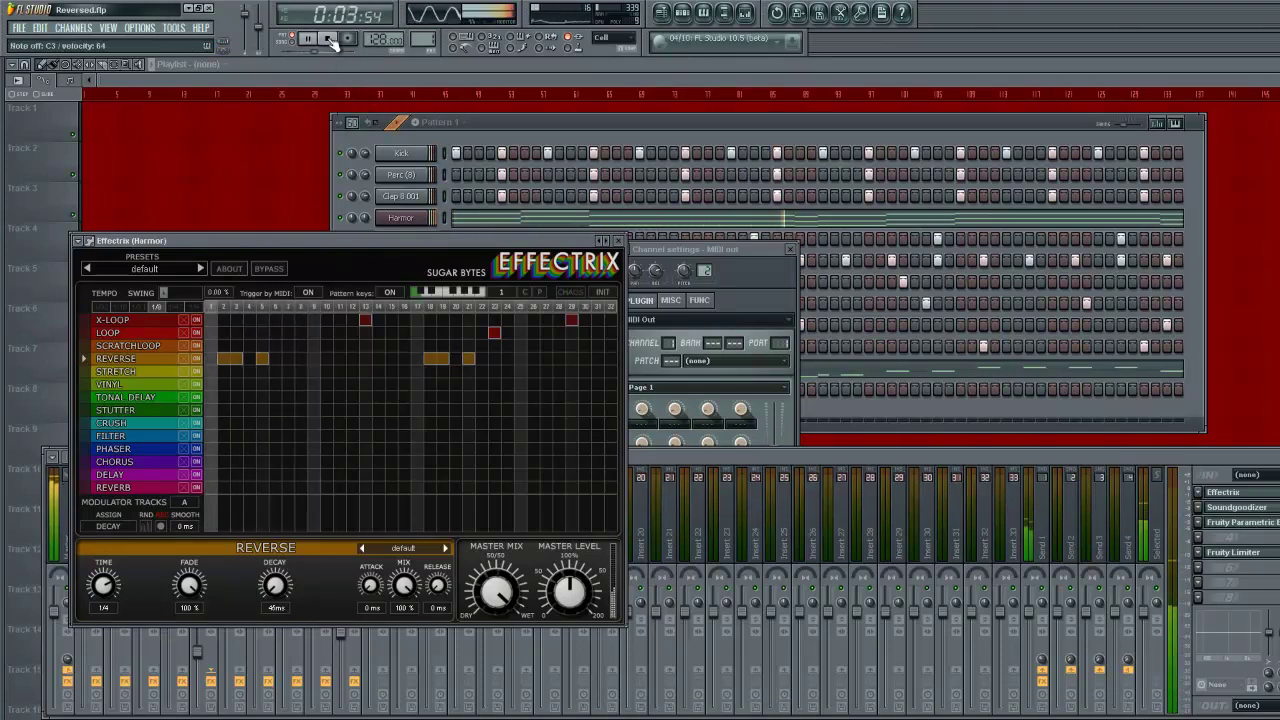
{"action": "left_click", "coordinate": [736, 249]}
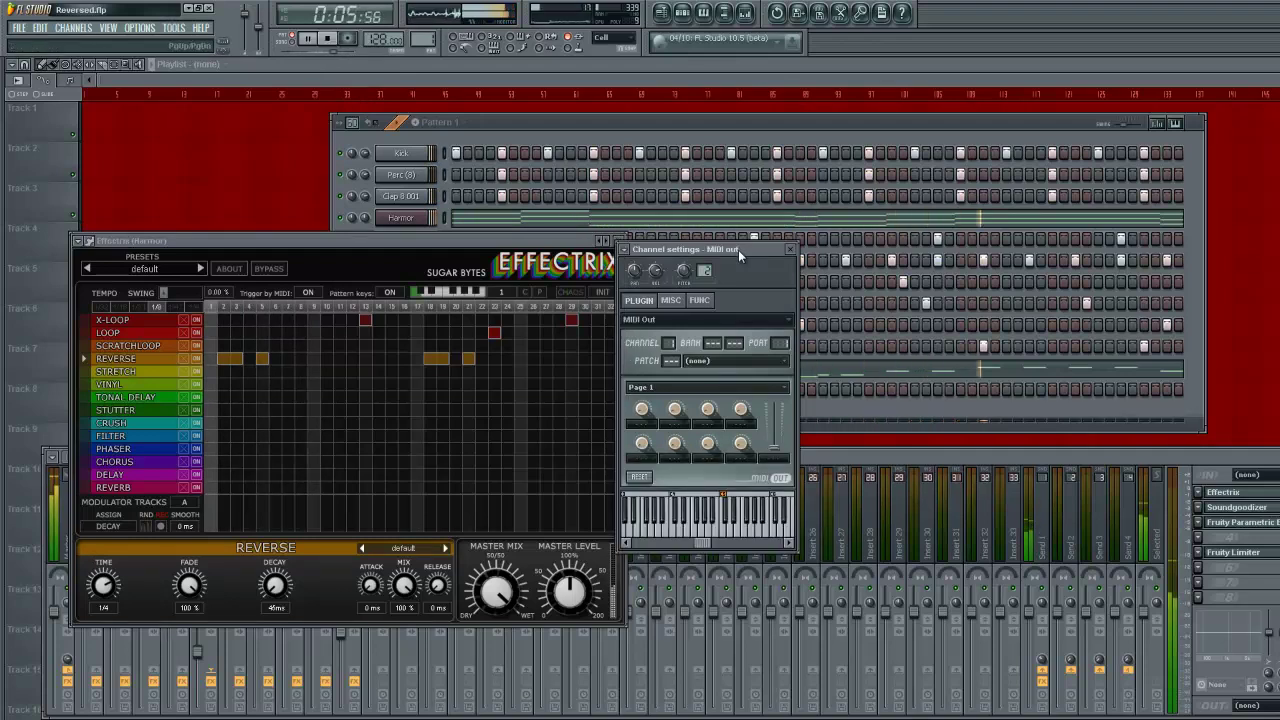
{"action": "left_click", "coordinate": [327, 38]}
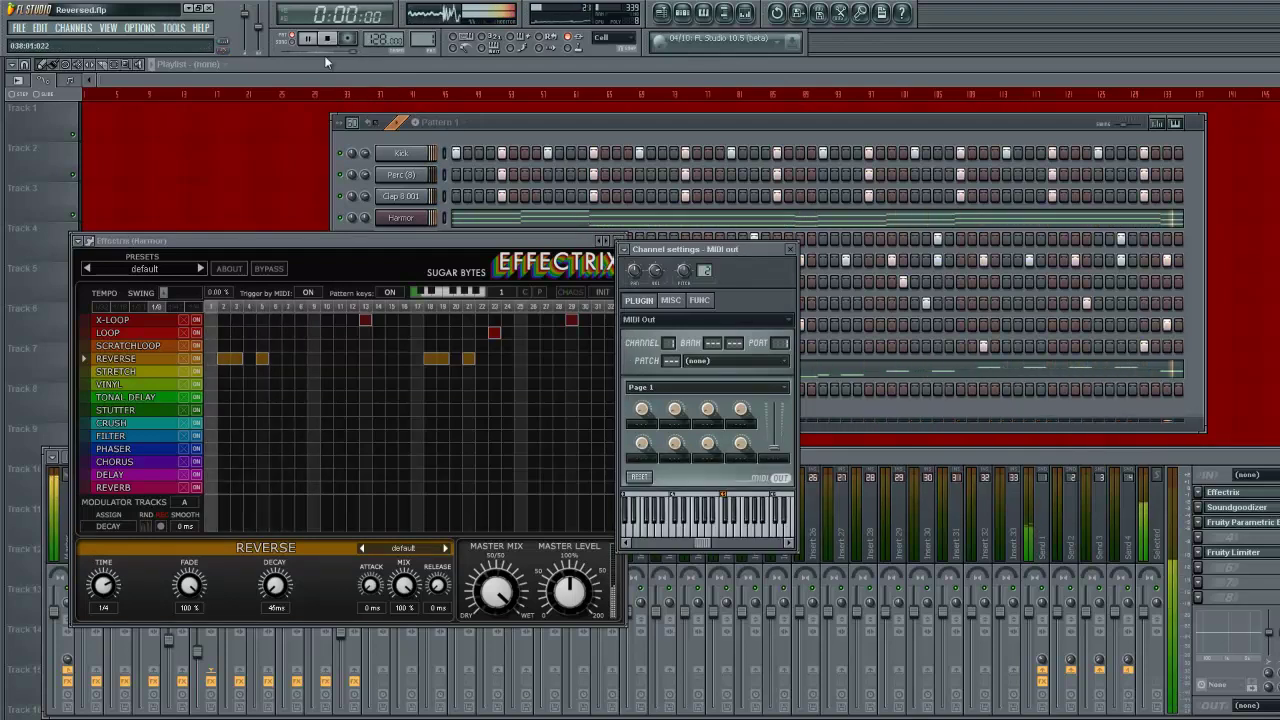
{"action": "left_click", "coordinate": [311, 292]}
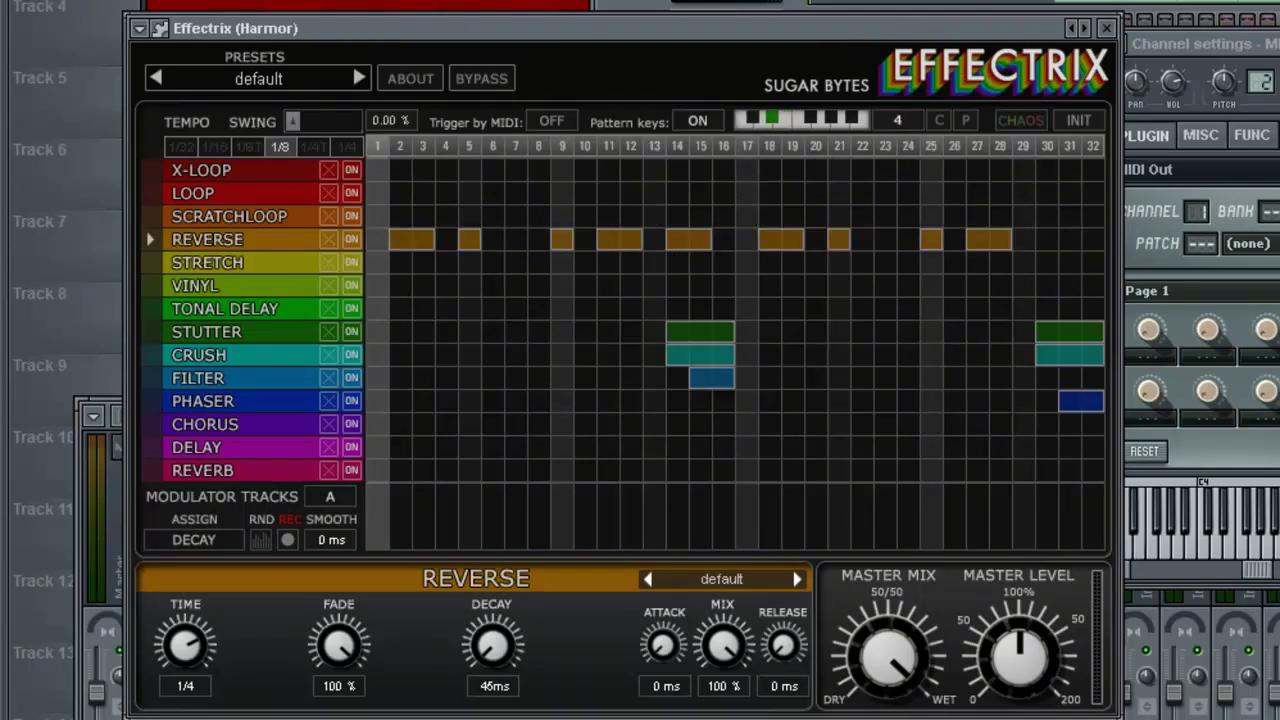
Switch repeatedly between Effectrix patterns 1 to 4 by playing their trigger notes, and view the Filter effect's settings.
{"action": "left_click", "coordinate": [741, 124]}
{"action": "left_click", "coordinate": [753, 118]}
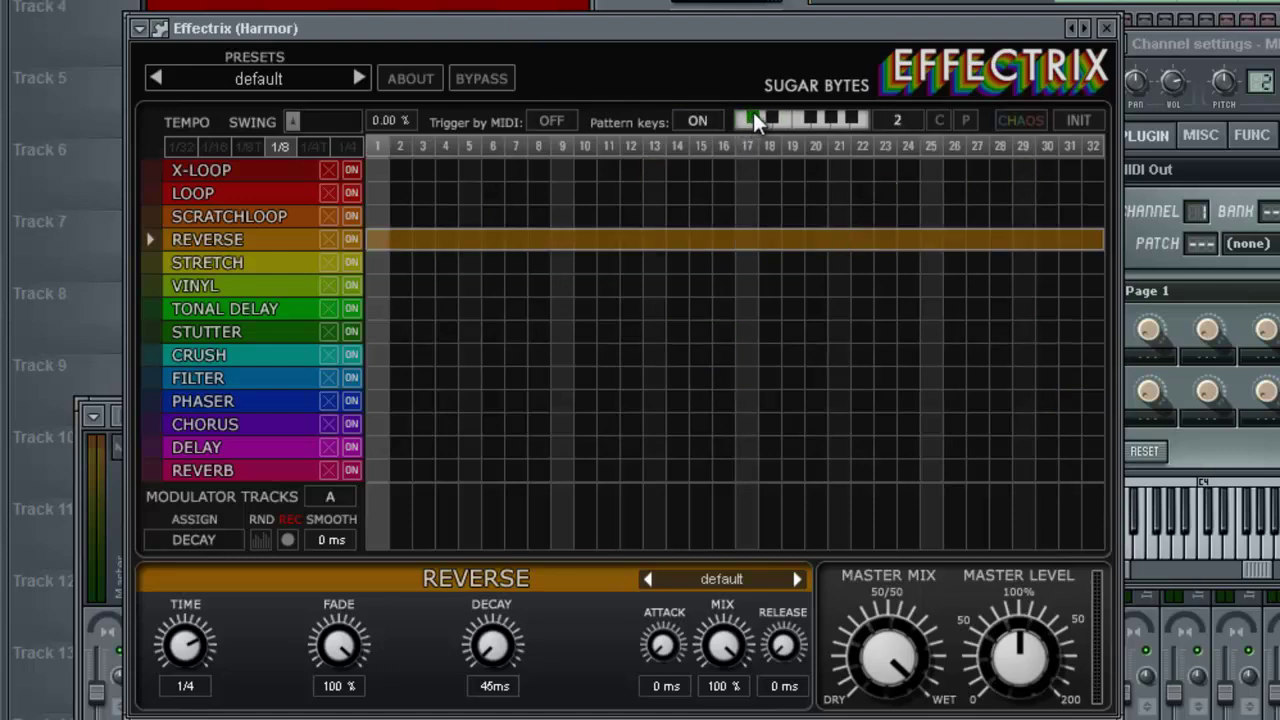
{"action": "key", "text": "x"}
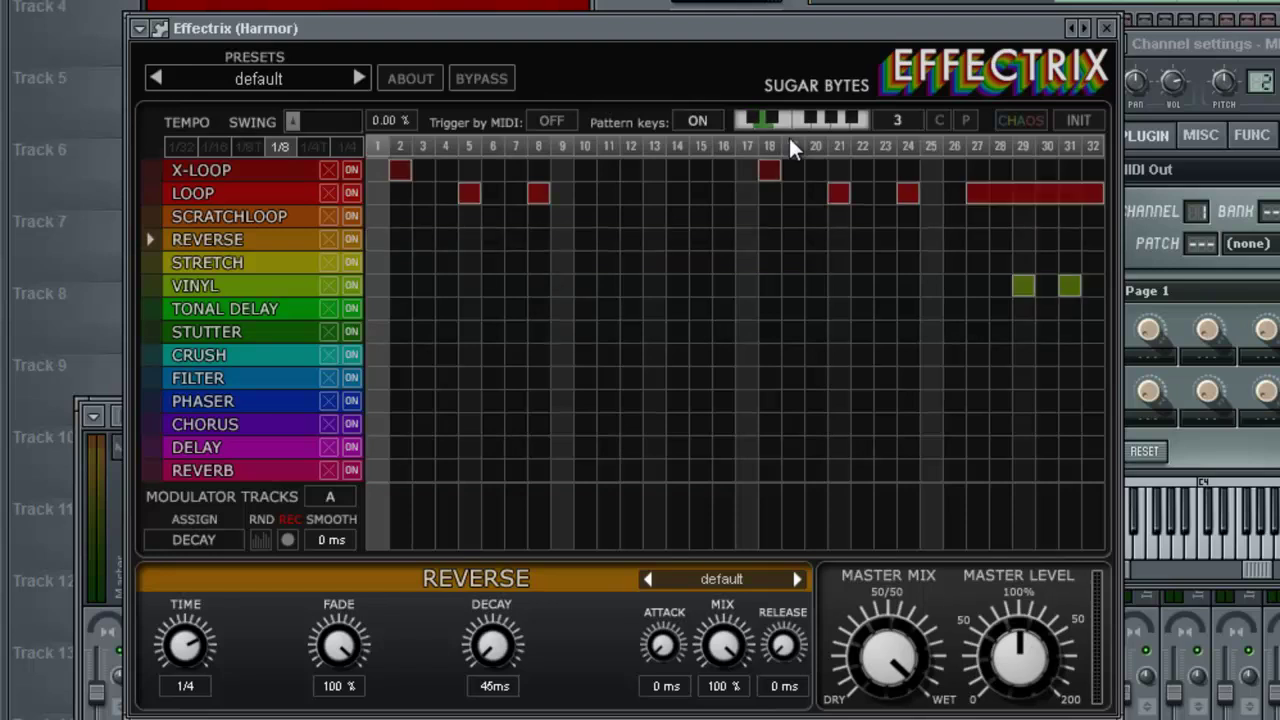
{"action": "key", "text": "d"}
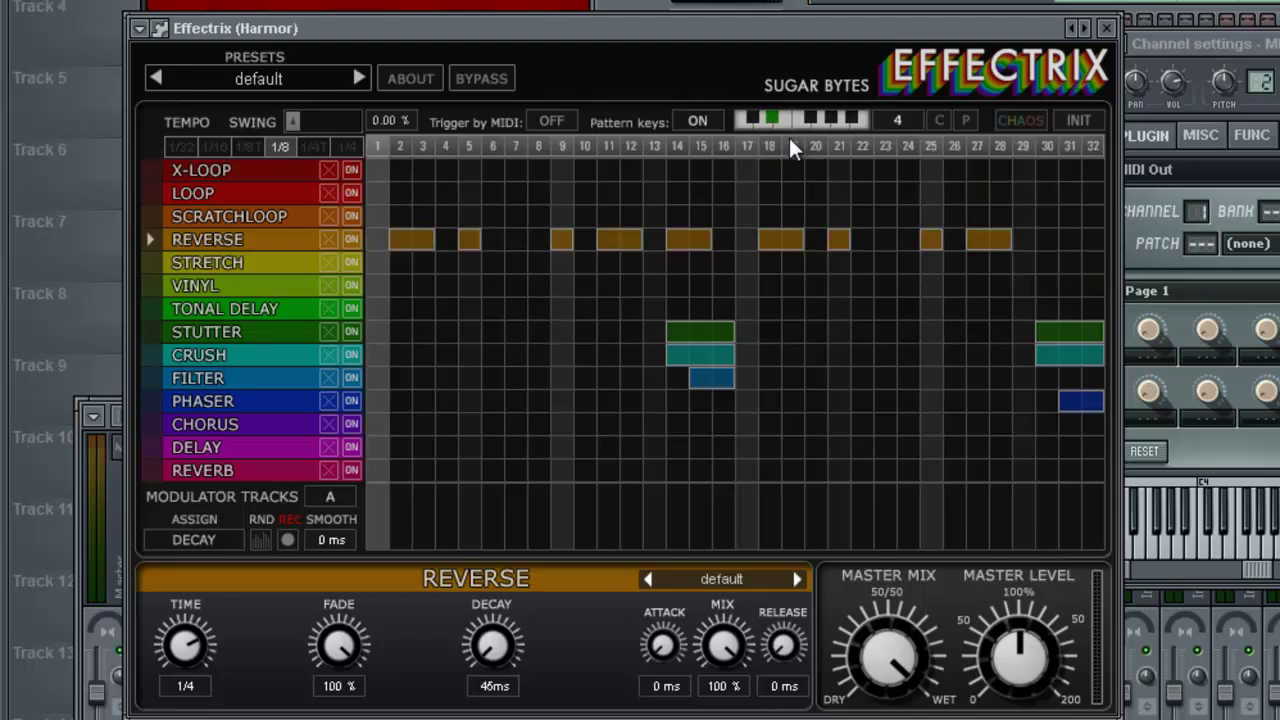
{"action": "key", "text": "z"}
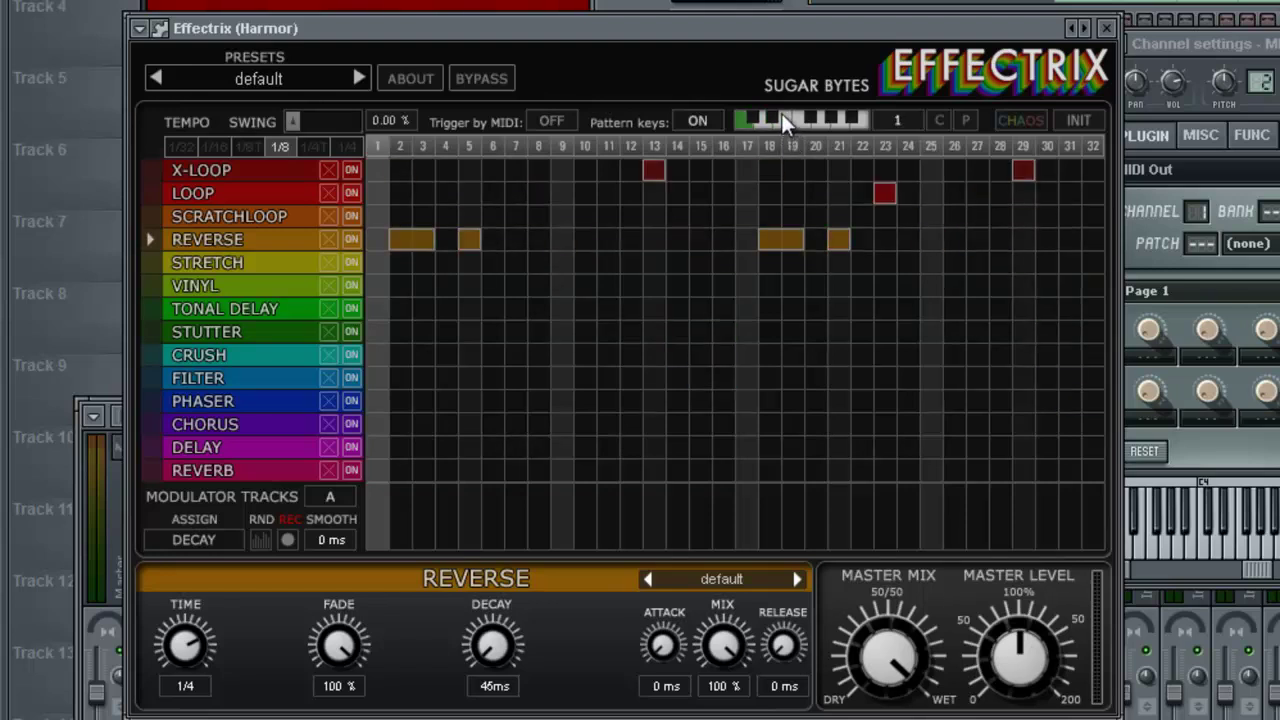
{"action": "key", "text": "x"}
{"action": "key", "text": "d"}
{"action": "key", "text": "x"}
{"action": "key", "text": "s"}
{"action": "key", "text": "z"}
{"action": "key", "text": "s"}
{"action": "key", "text": "x"}
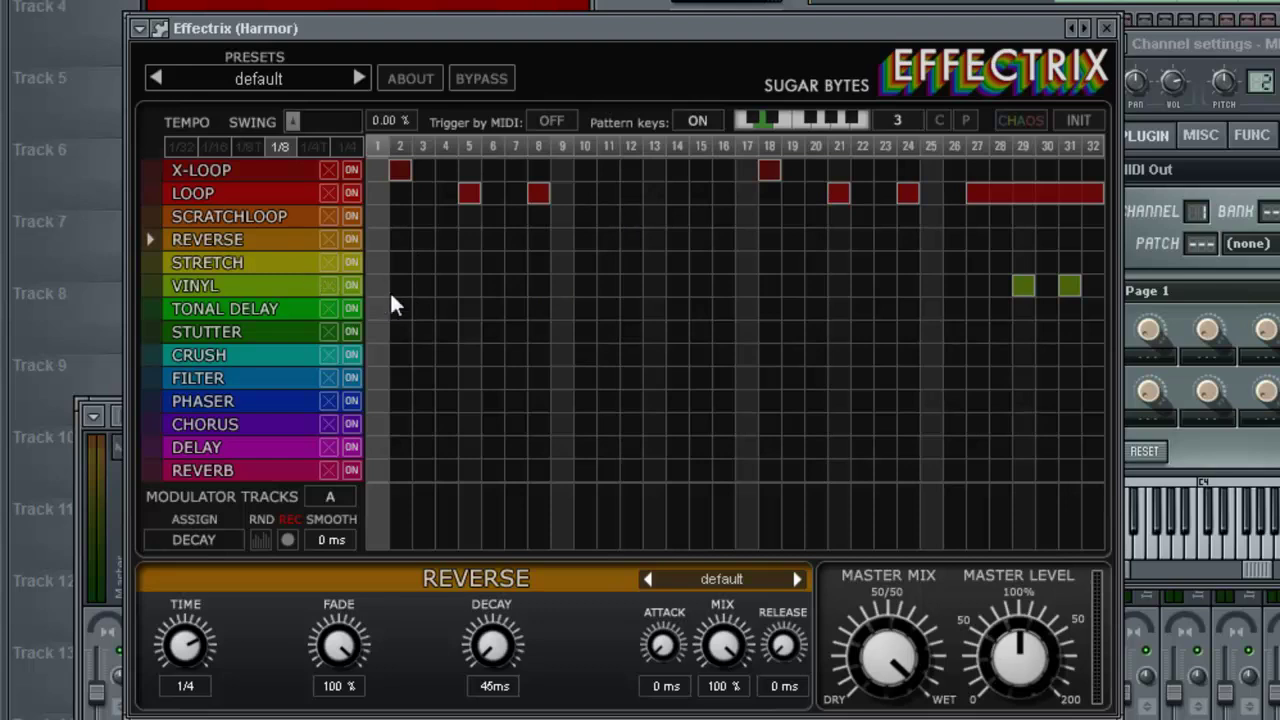
{"action": "key", "text": "d"}
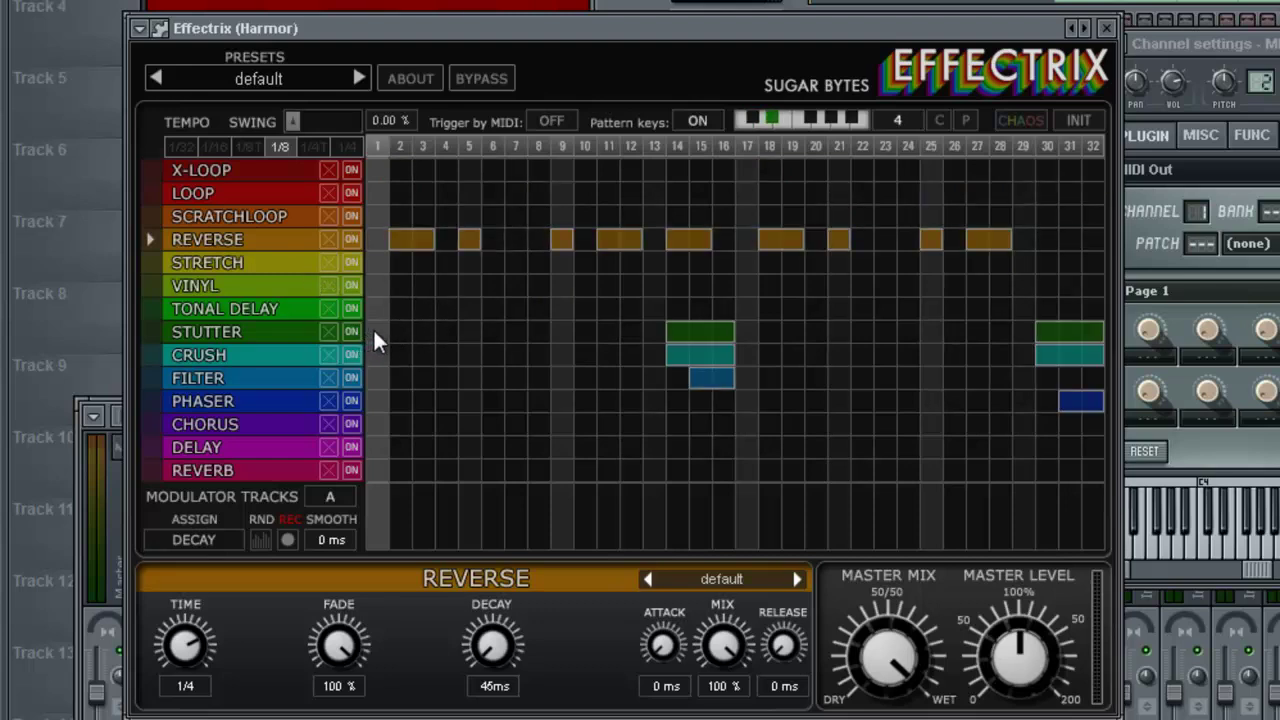
{"action": "left_click", "coordinate": [236, 374]}
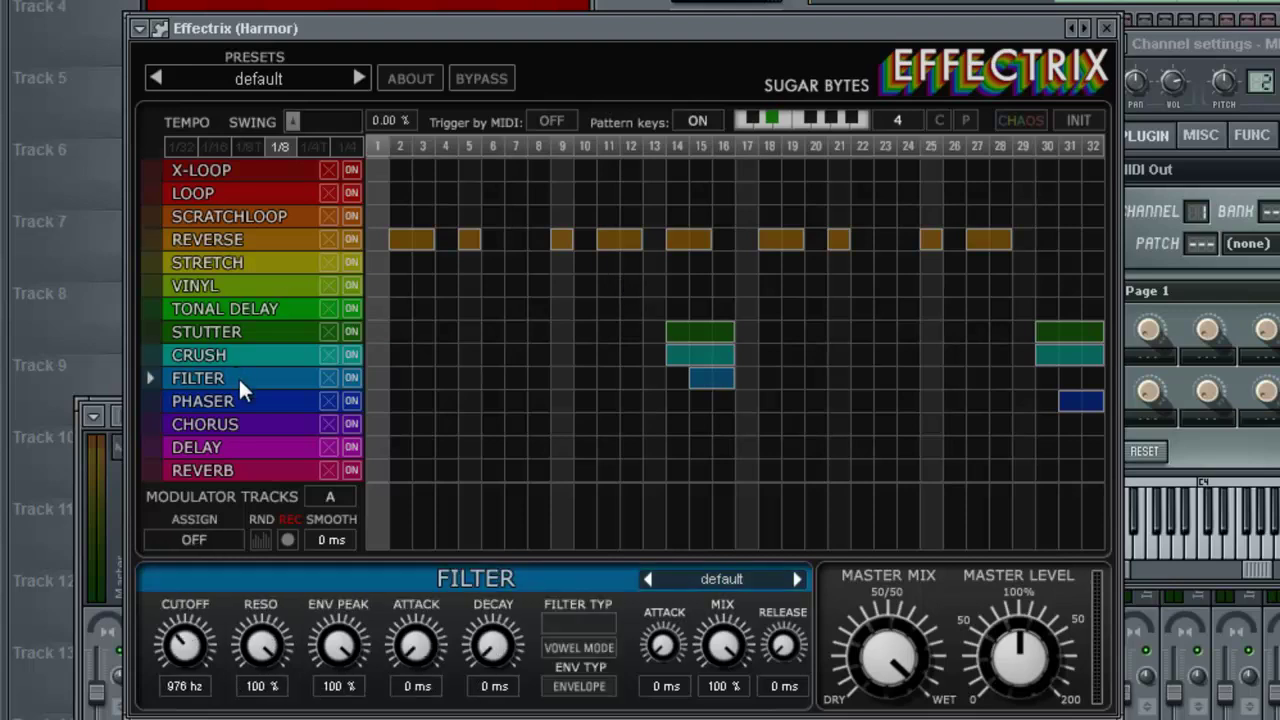
{"action": "key", "text": "s"}
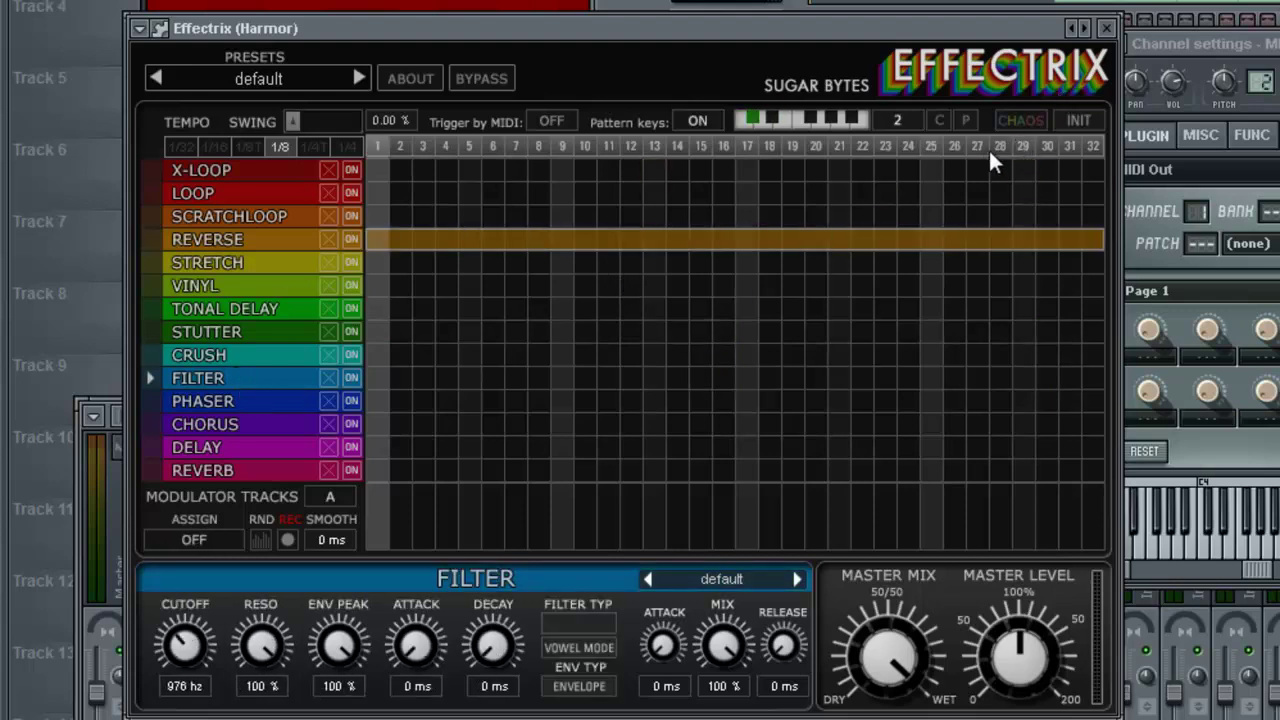
Open the MIDI Out channel's piano roll and change its key display from note names to a piano keyboard.
{"action": "key", "text": "F6"}
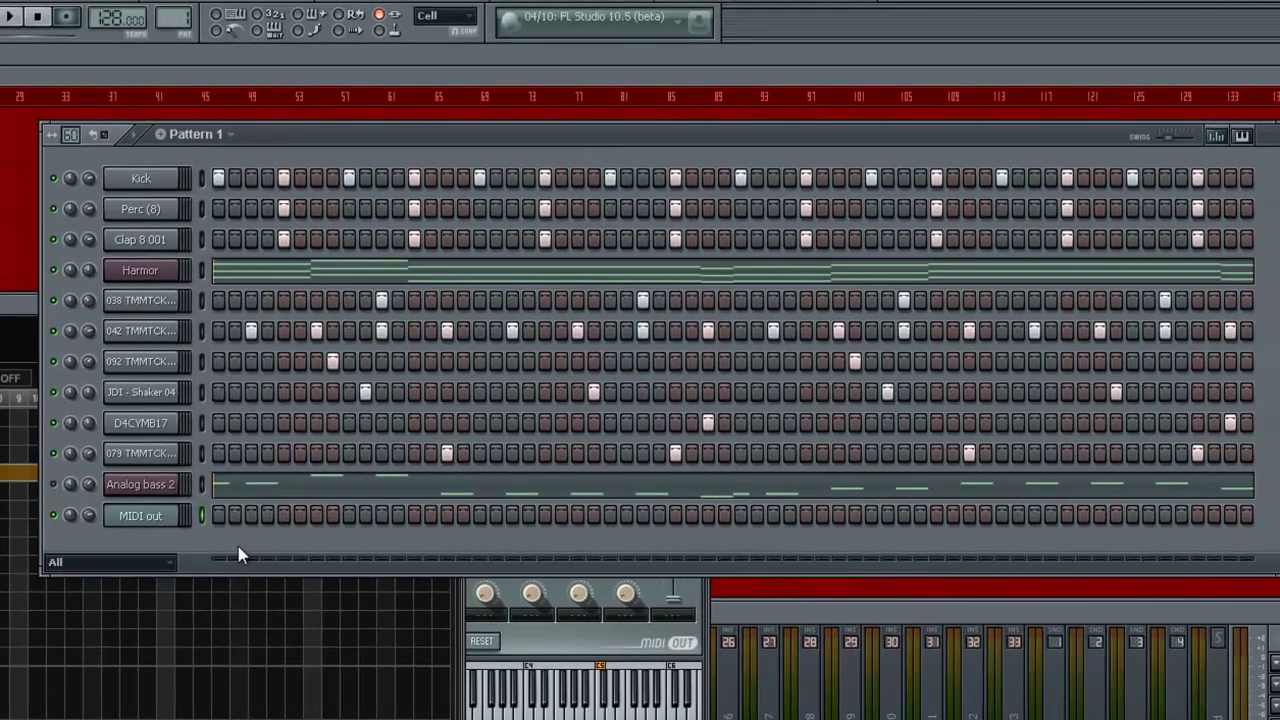
{"action": "right_click", "coordinate": [140, 515]}
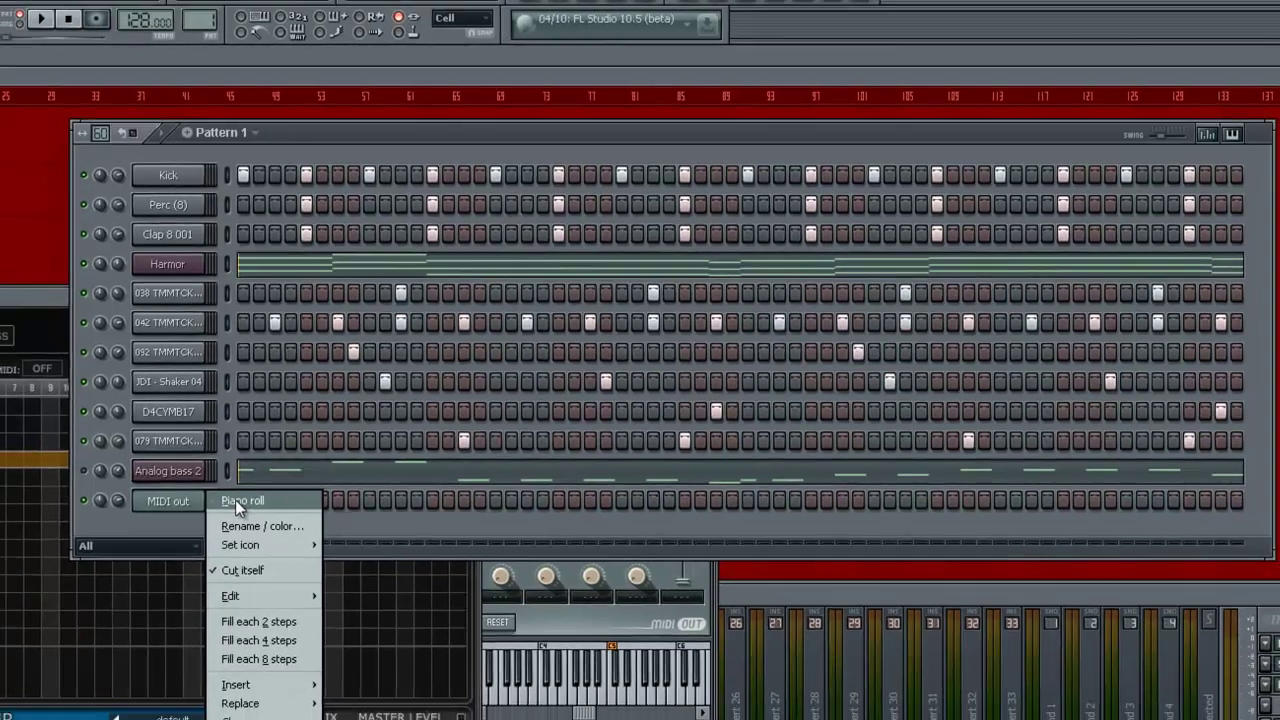
{"action": "left_click", "coordinate": [212, 515]}
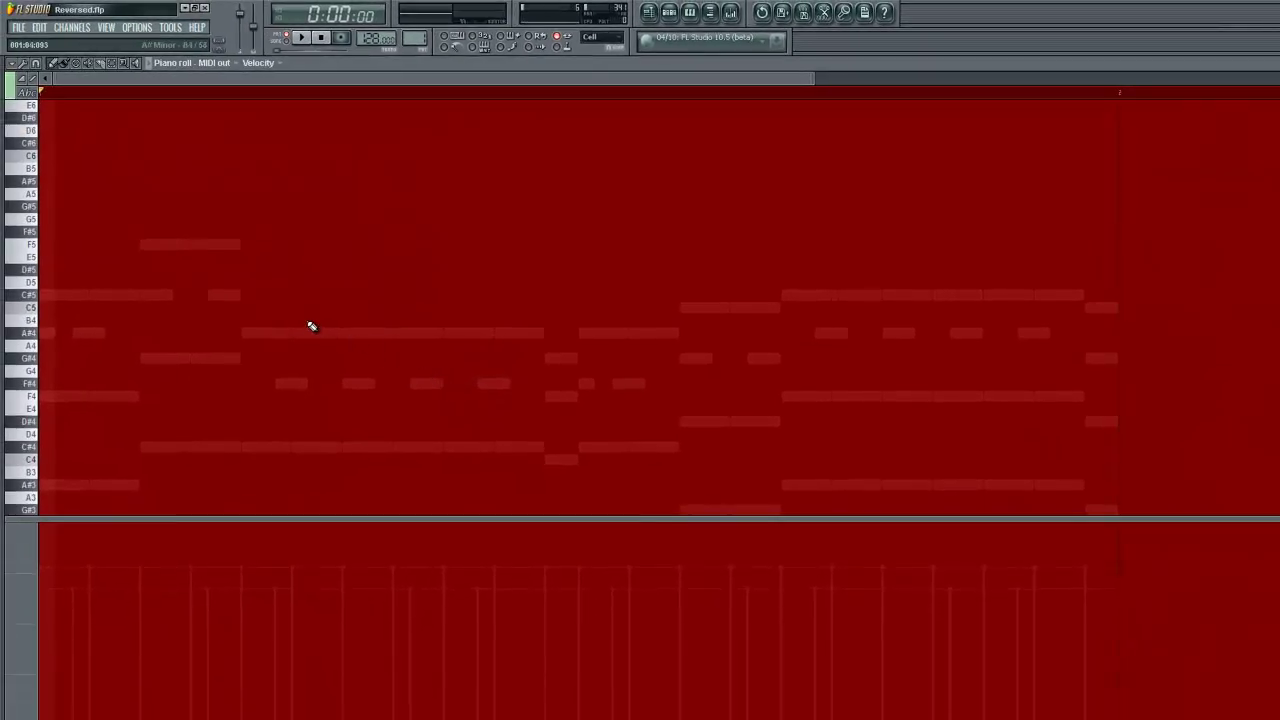
{"action": "scroll", "coordinate": [311, 327], "scroll_direction": "down", "scroll_amount": 3}
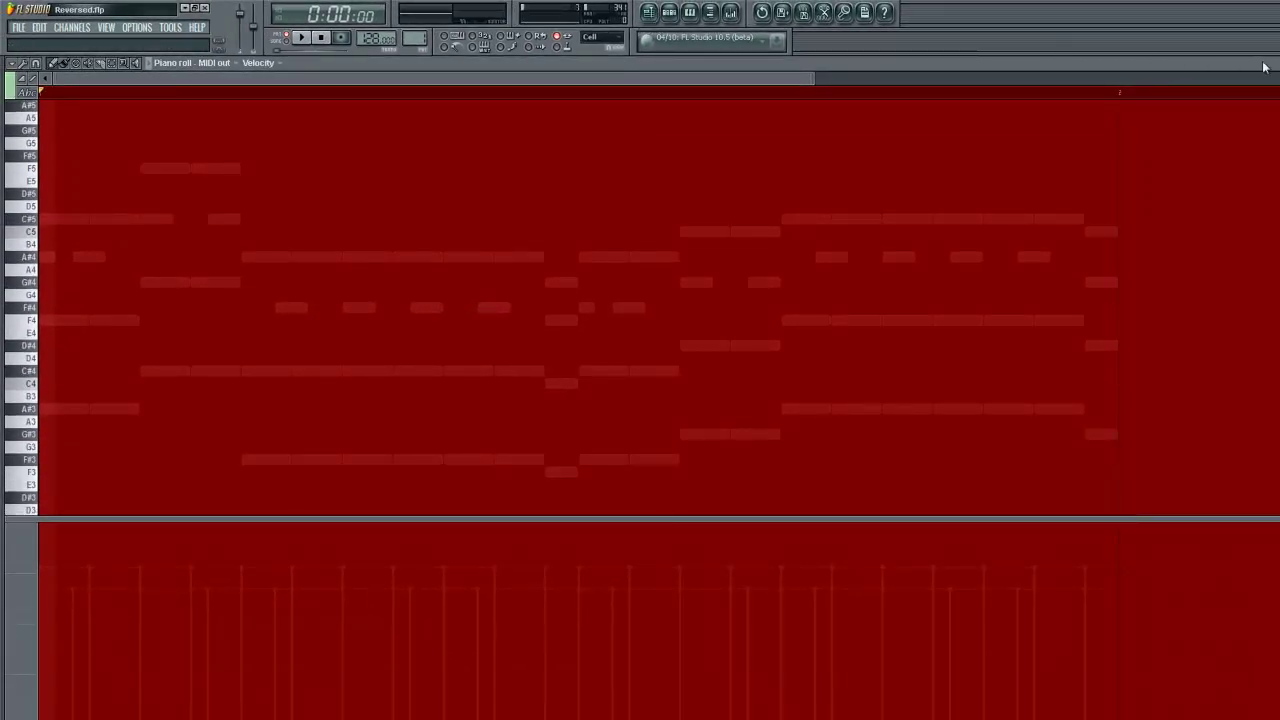
{"action": "left_click_drag", "start_coordinate": [812, 78], "coordinate": [1241, 87]}
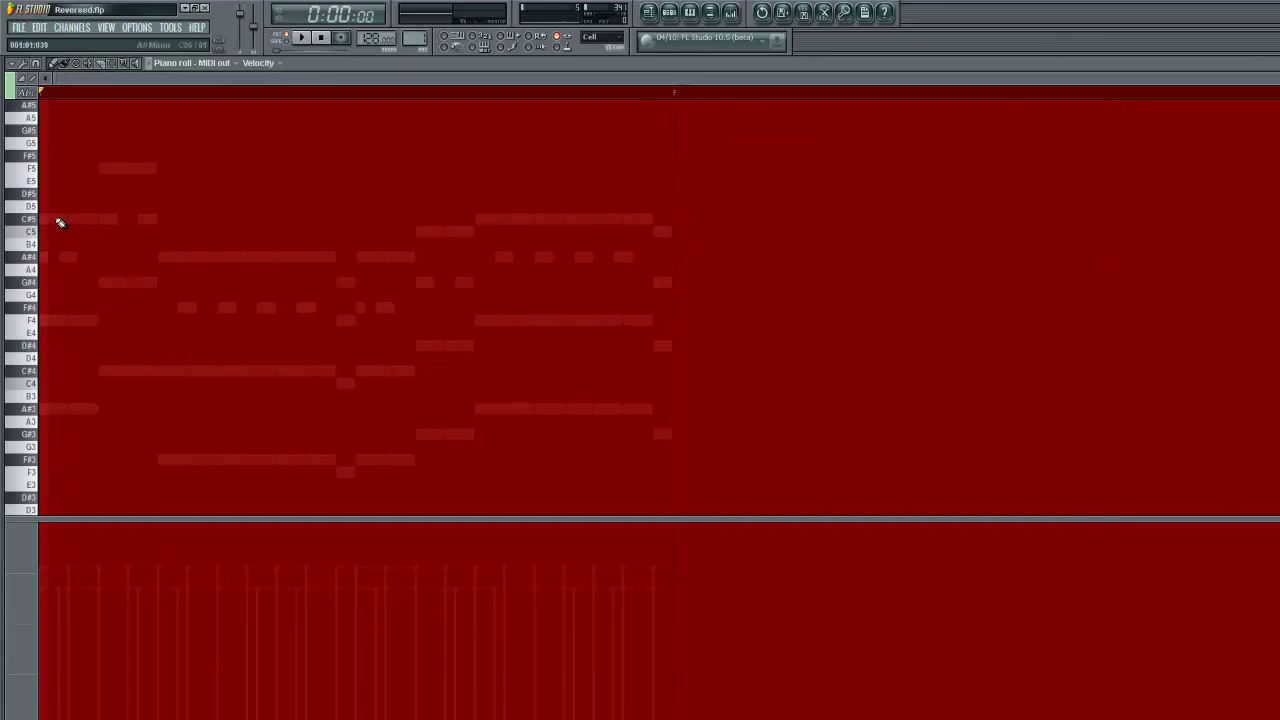
{"action": "left_click", "coordinate": [34, 93]}
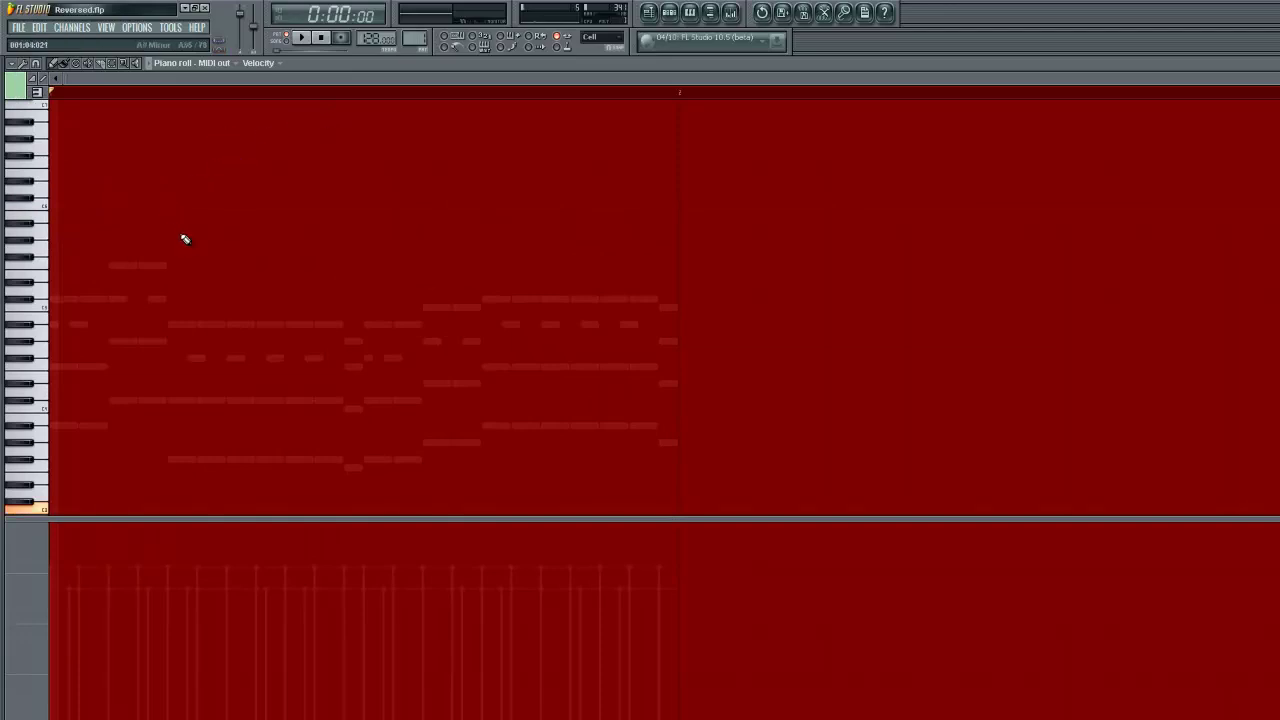
Add a C3 note at the start of the MIDI Out pattern and lengthen it to about five beats.
{"action": "scroll", "coordinate": [183, 240], "scroll_direction": "down", "scroll_amount": 6}
{"action": "left_click", "coordinate": [67, 308]}
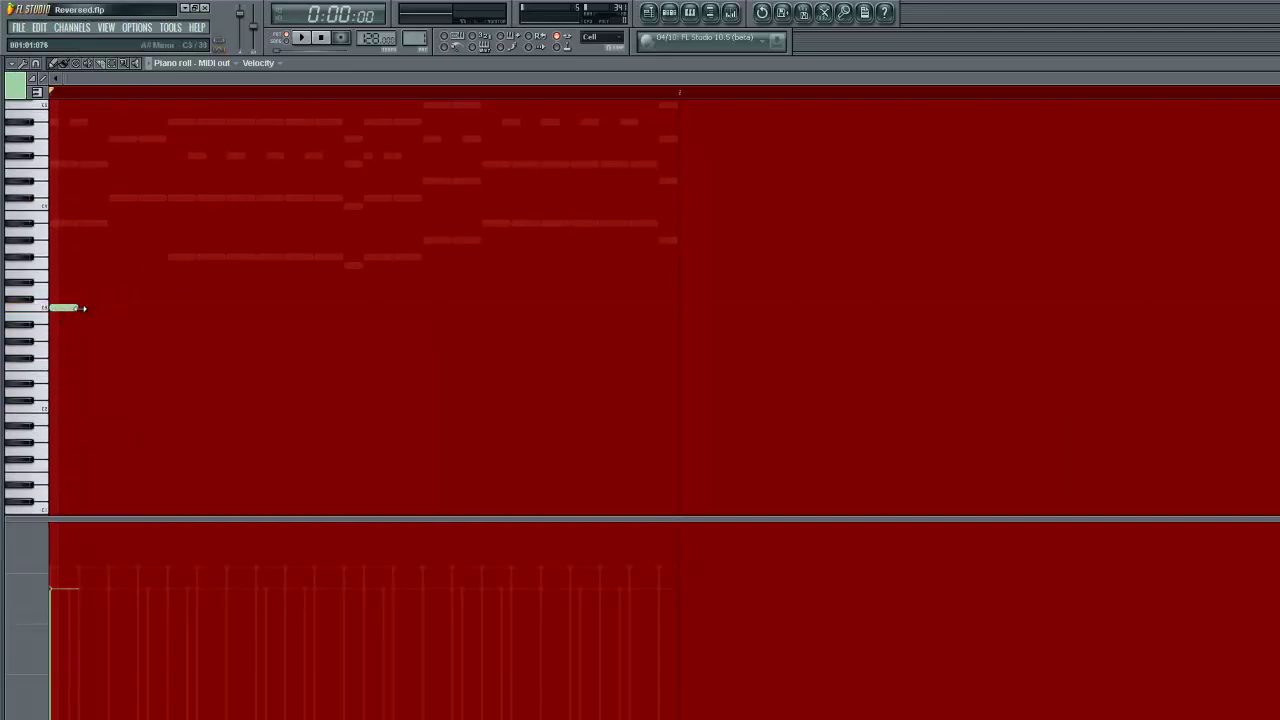
{"action": "left_click_drag", "start_coordinate": [80, 308], "coordinate": [176, 304]}
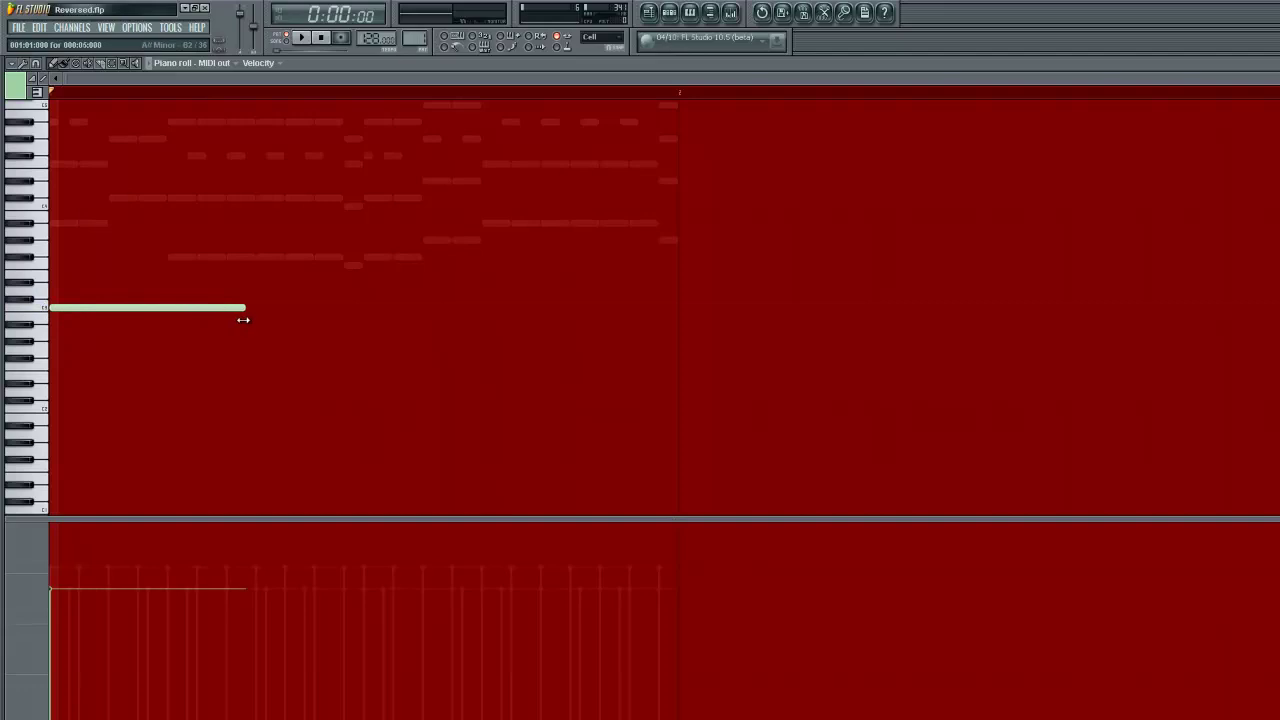
Open Effectrix from the Harmor mixer track and audition the pattern with the long C3 trigger note.
{"action": "left_click", "coordinate": [670, 12]}
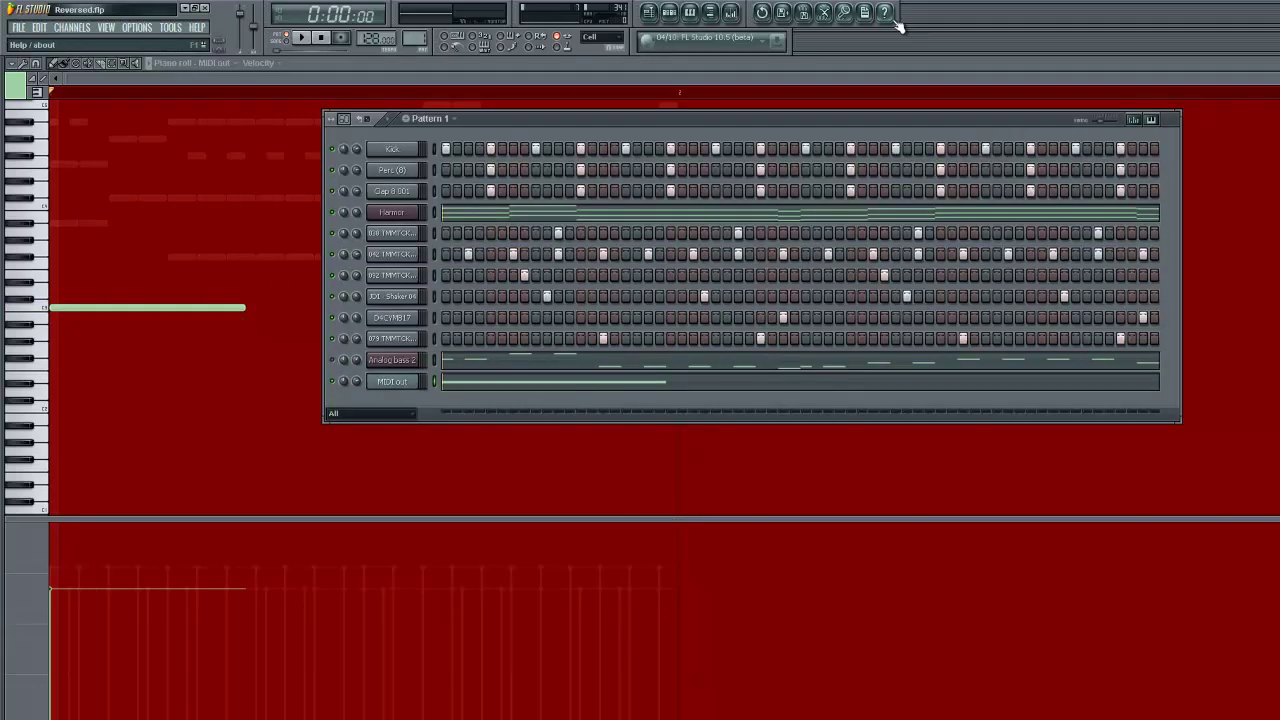
{"action": "left_click", "coordinate": [733, 13]}
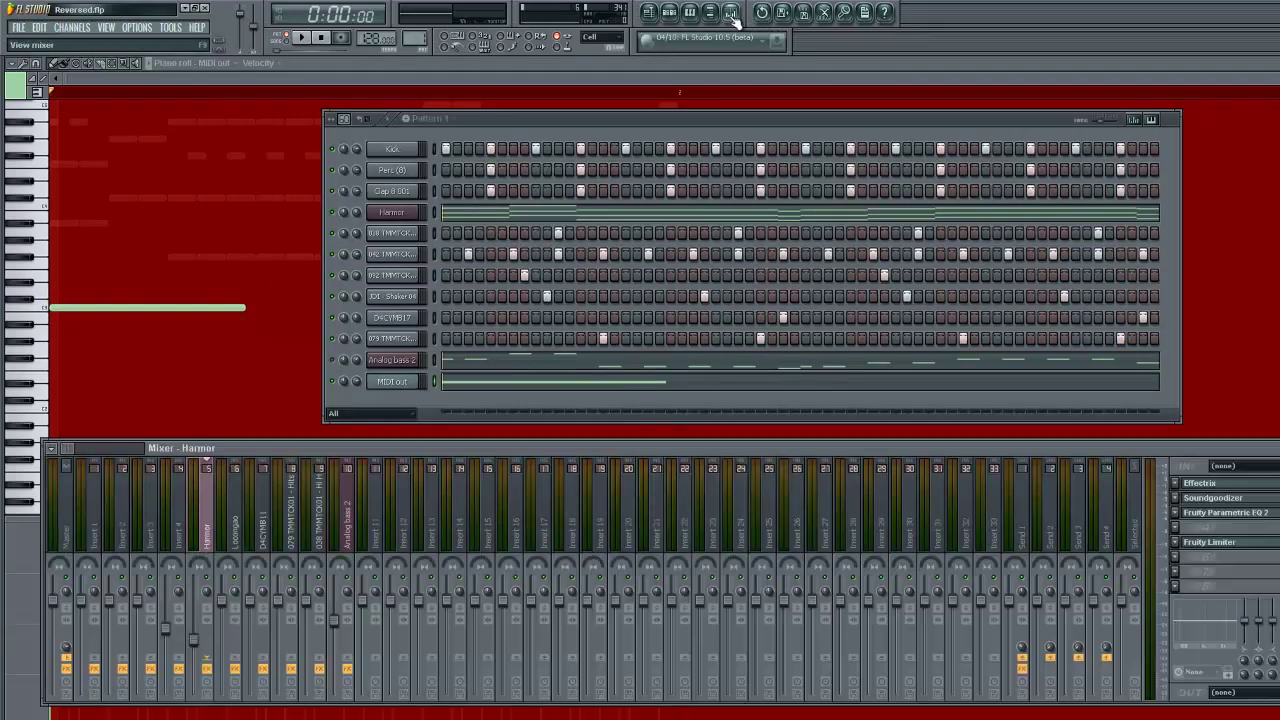
{"action": "left_click", "coordinate": [1226, 483]}
{"action": "left_click_drag", "start_coordinate": [456, 236], "coordinate": [726, 193]}
{"action": "key", "text": "space"}
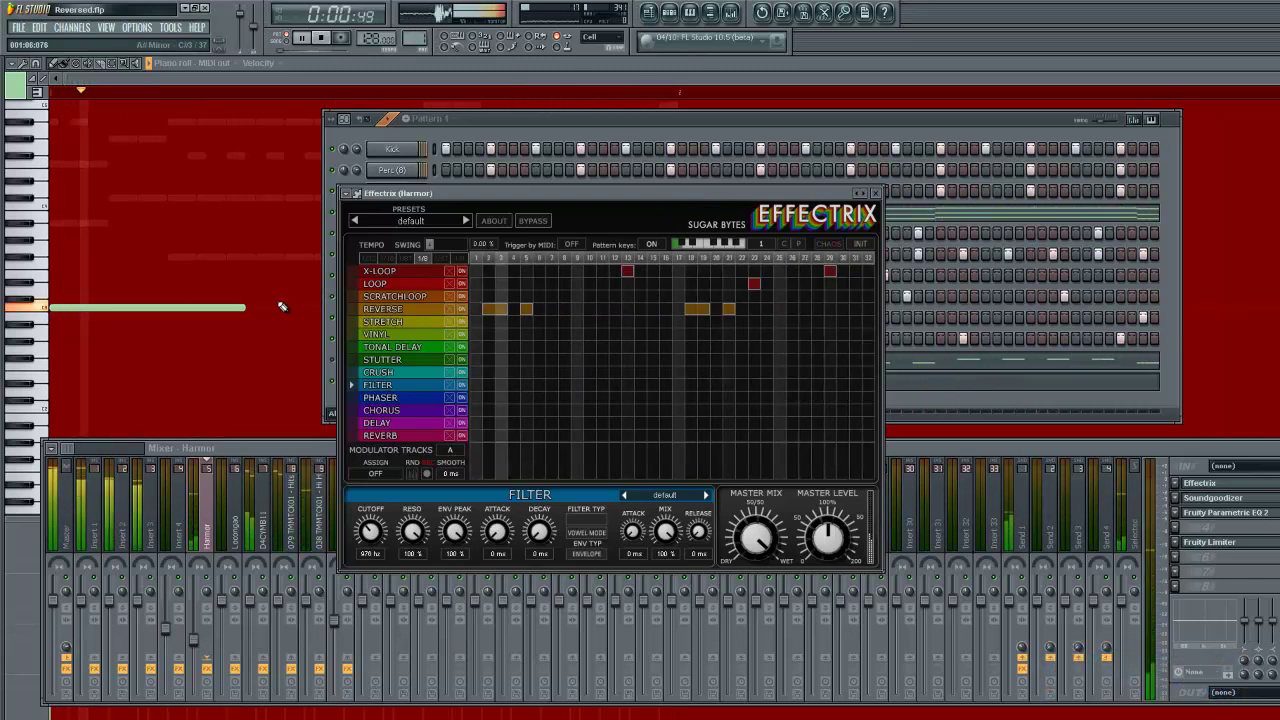
{"action": "key", "text": "space"}
Shorten the C3 trigger note to a single step and check it in the step sequencer.
{"action": "left_click_drag", "start_coordinate": [244, 308], "coordinate": [79, 315]}
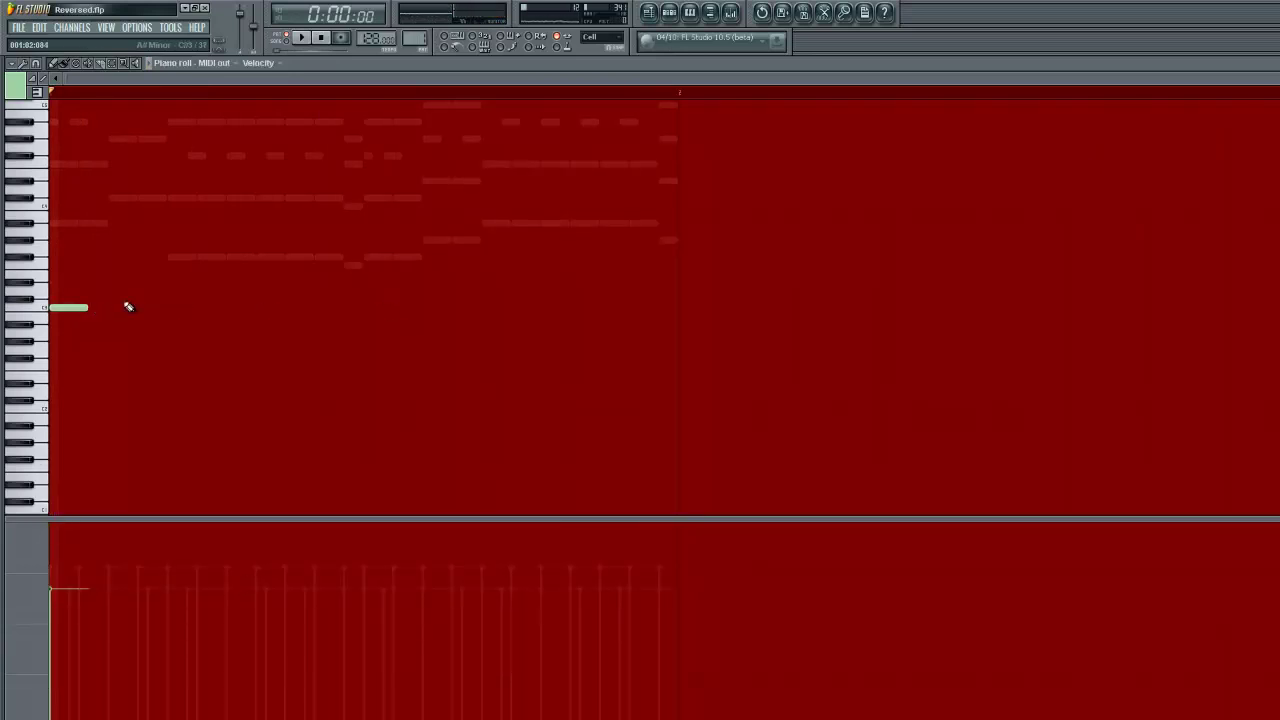
{"action": "mouse_move", "coordinate": [86, 309]}
{"action": "left_mouse_down"}
{"action": "mouse_move", "coordinate": [571, 305]}
{"action": "mouse_move", "coordinate": [76, 317]}
{"action": "left_mouse_up"}
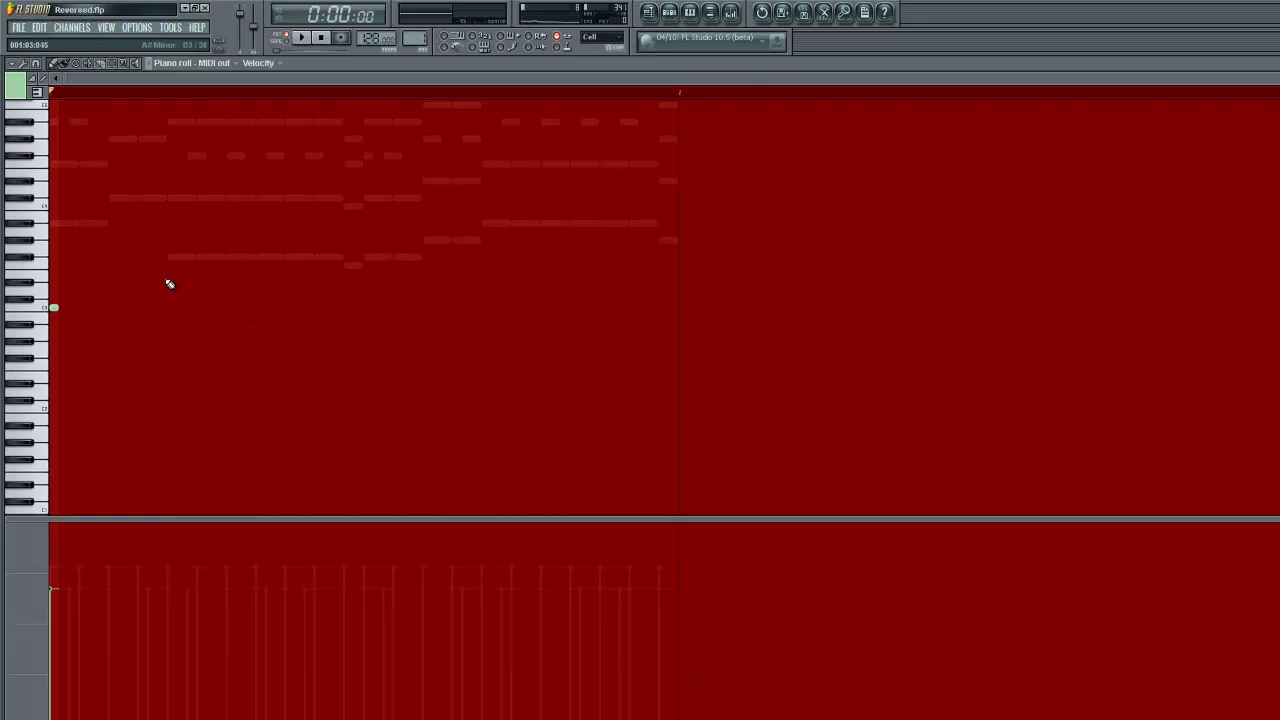
{"action": "left_click", "coordinate": [670, 12]}
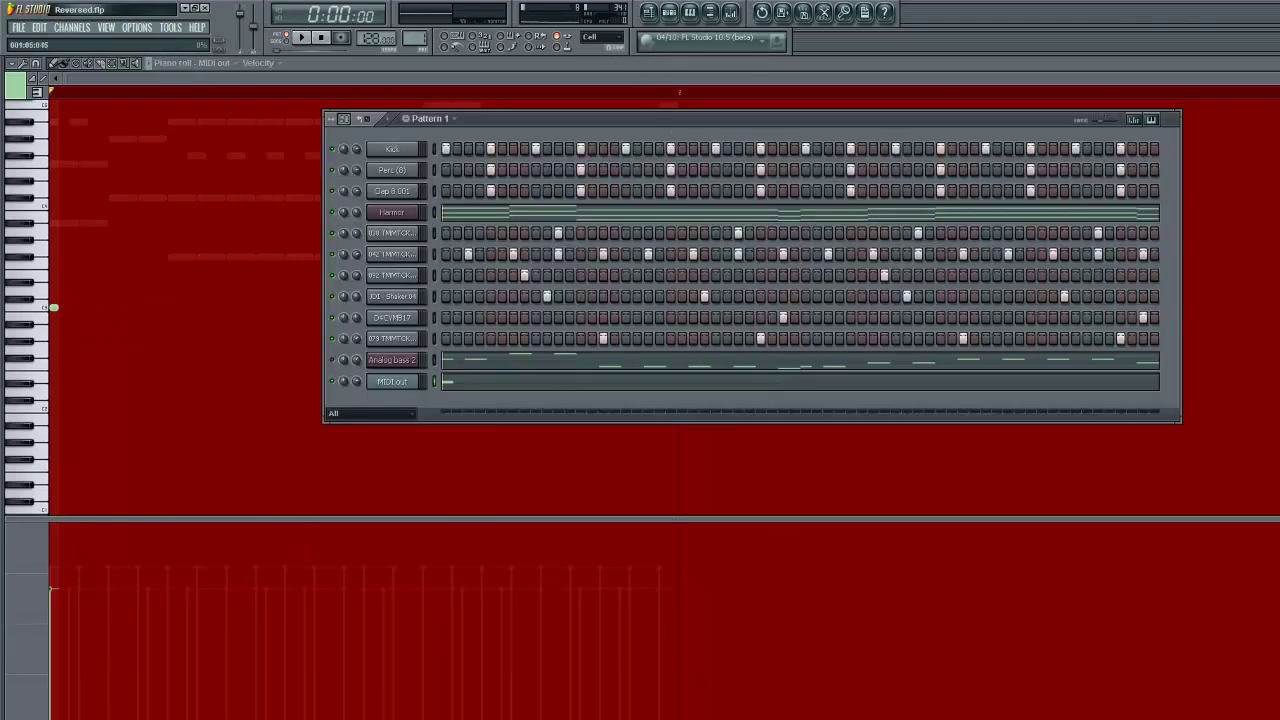
{"action": "key", "text": "F6"}
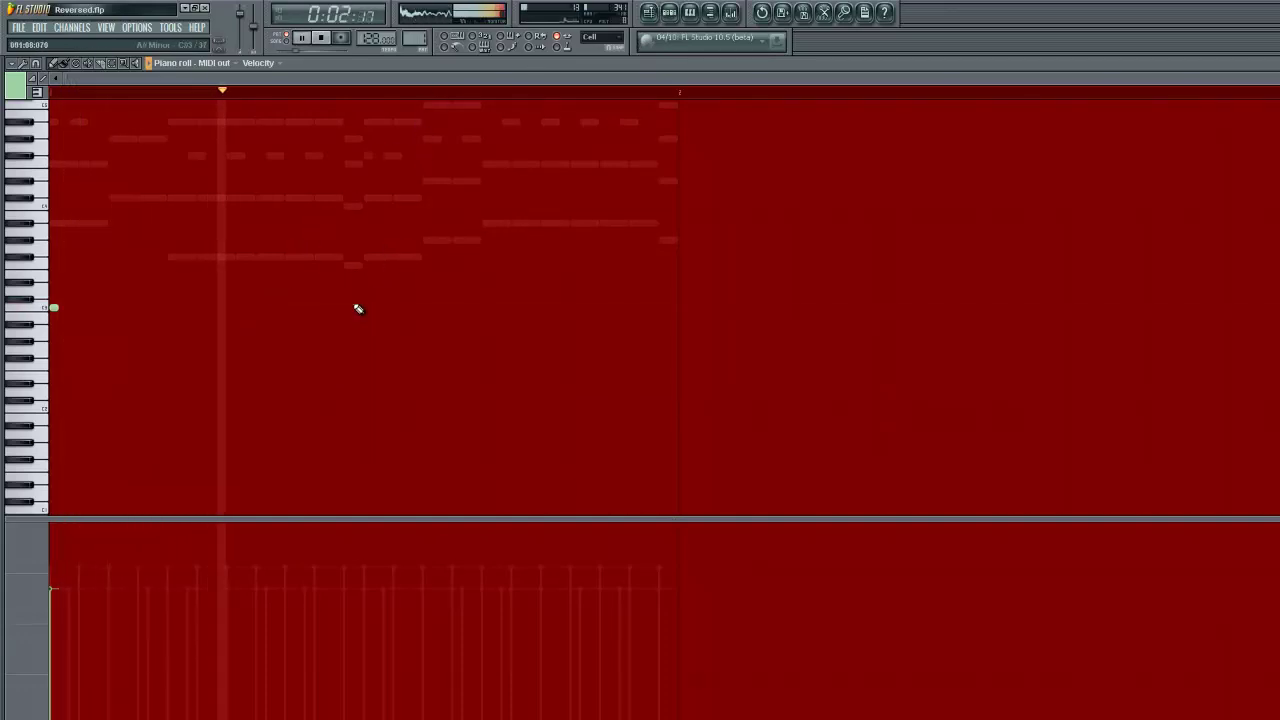
Try a one-step D3 trigger note on beat 8 during playback, with Effectrix reopened beside it from the Harmor mixer track.
{"action": "left_click", "coordinate": [328, 291]}
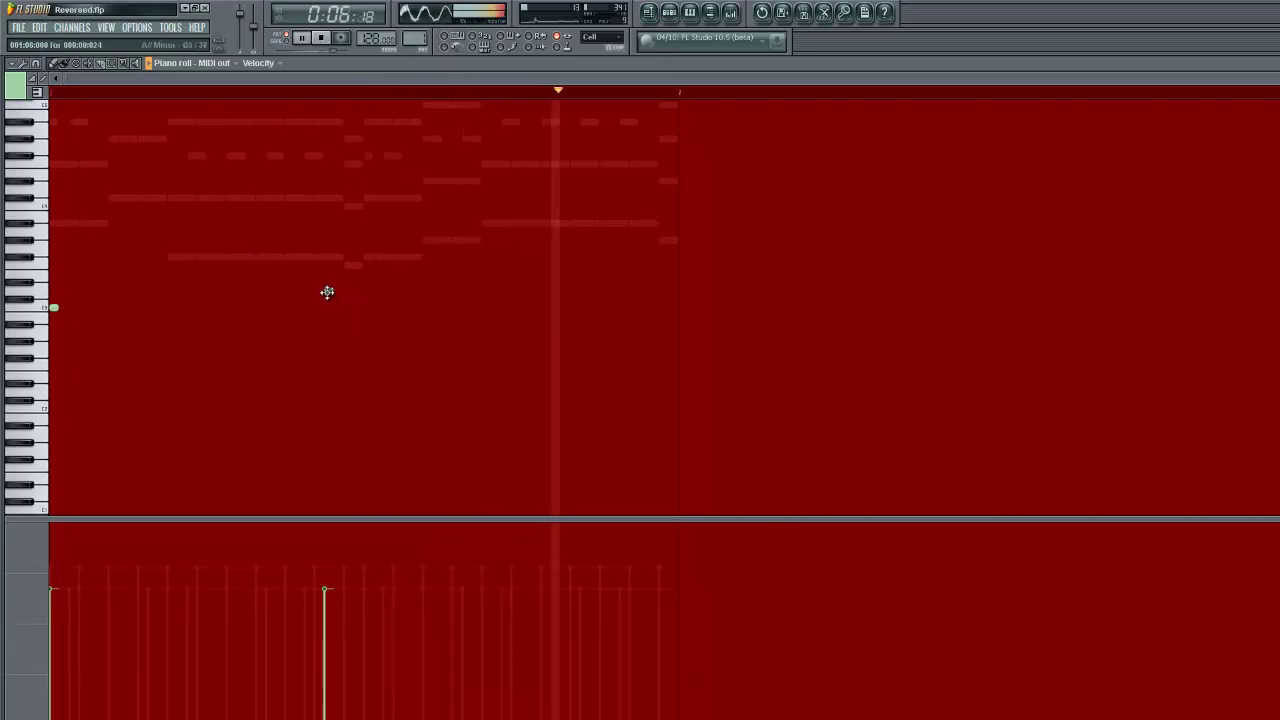
{"action": "left_click", "coordinate": [731, 12]}
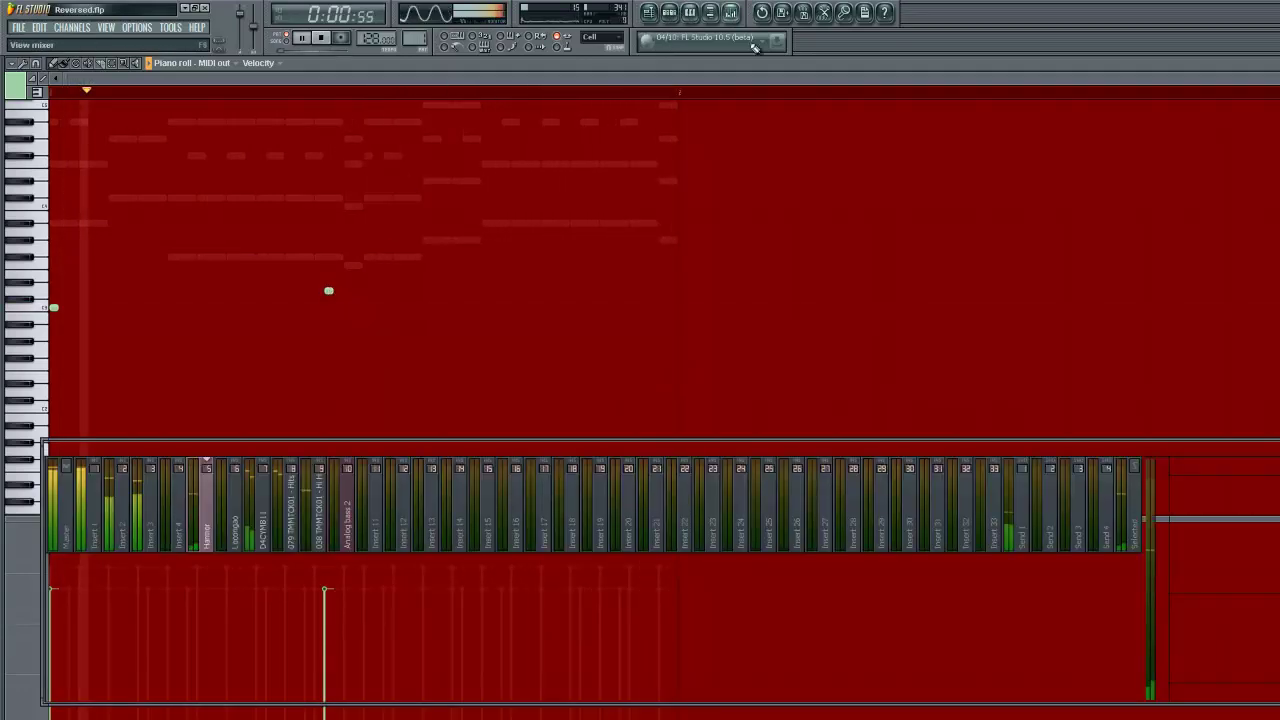
{"action": "left_click", "coordinate": [1234, 484]}
{"action": "left_click_drag", "start_coordinate": [586, 193], "coordinate": [686, 154]}
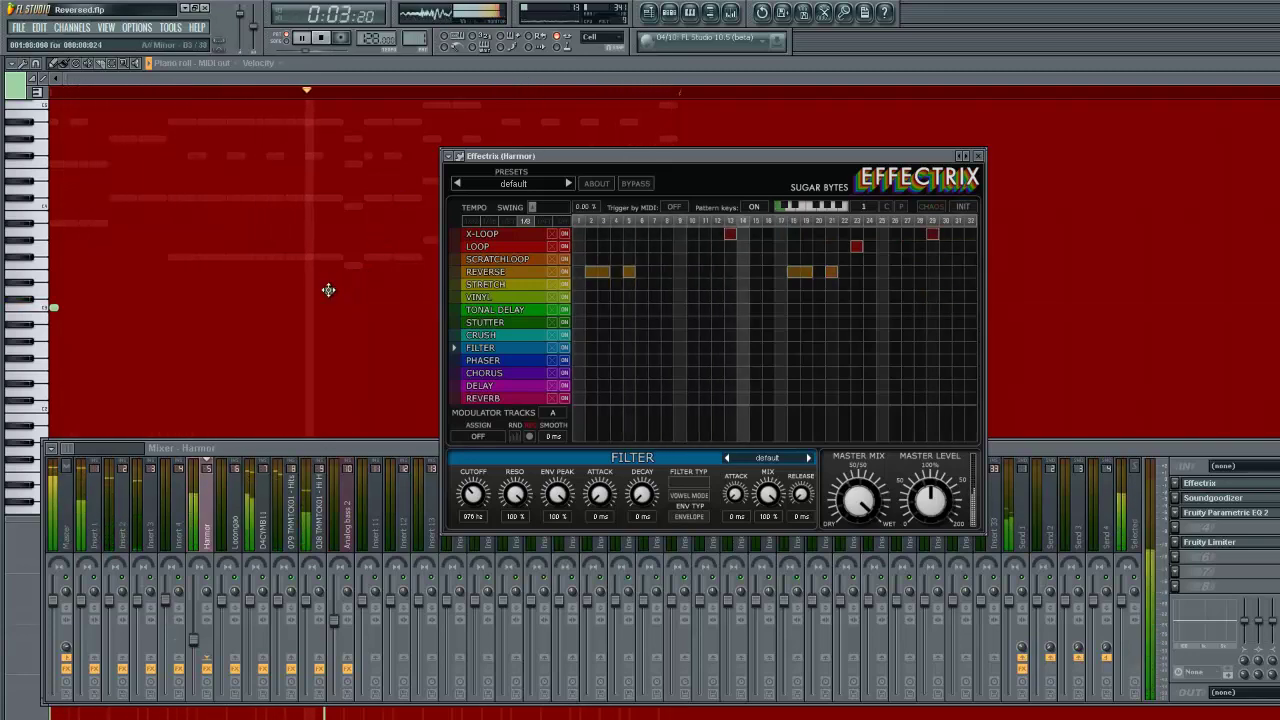
Try the D3 trigger note around beat 9 instead and delete it again.
{"action": "right_click", "coordinate": [328, 291]}
{"action": "left_click", "coordinate": [357, 291]}
{"action": "right_click", "coordinate": [360, 291]}
{"action": "left_click", "coordinate": [366, 291]}
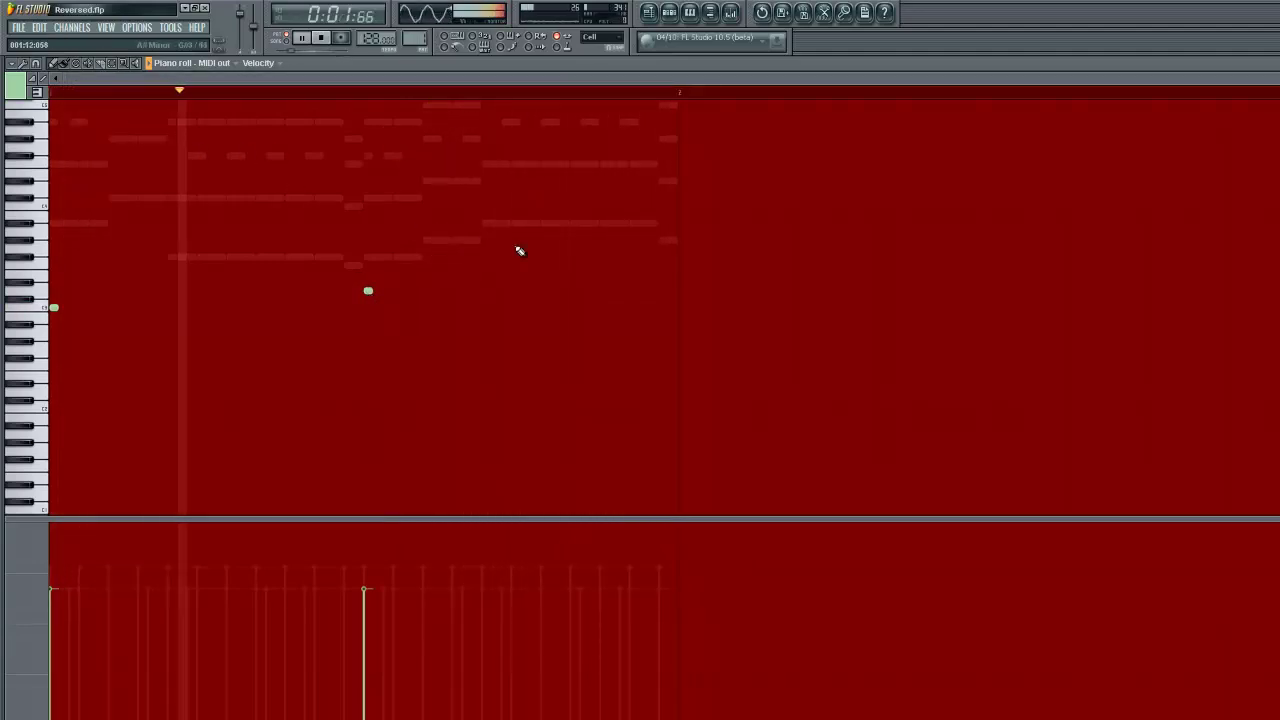
{"action": "right_click", "coordinate": [367, 290]}
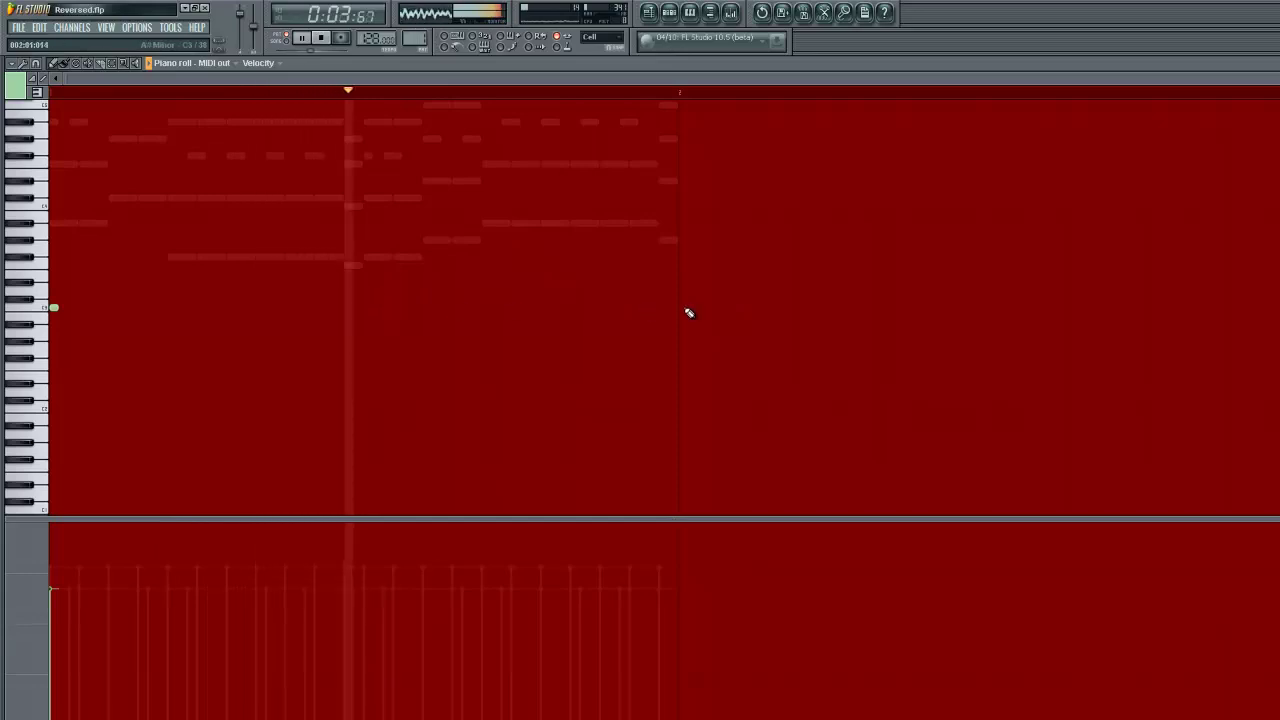
Add one-step trigger notes on D#3 at the start of bar 2 and on D3 at the start of bar 3.
{"action": "left_click", "coordinate": [679, 291]}
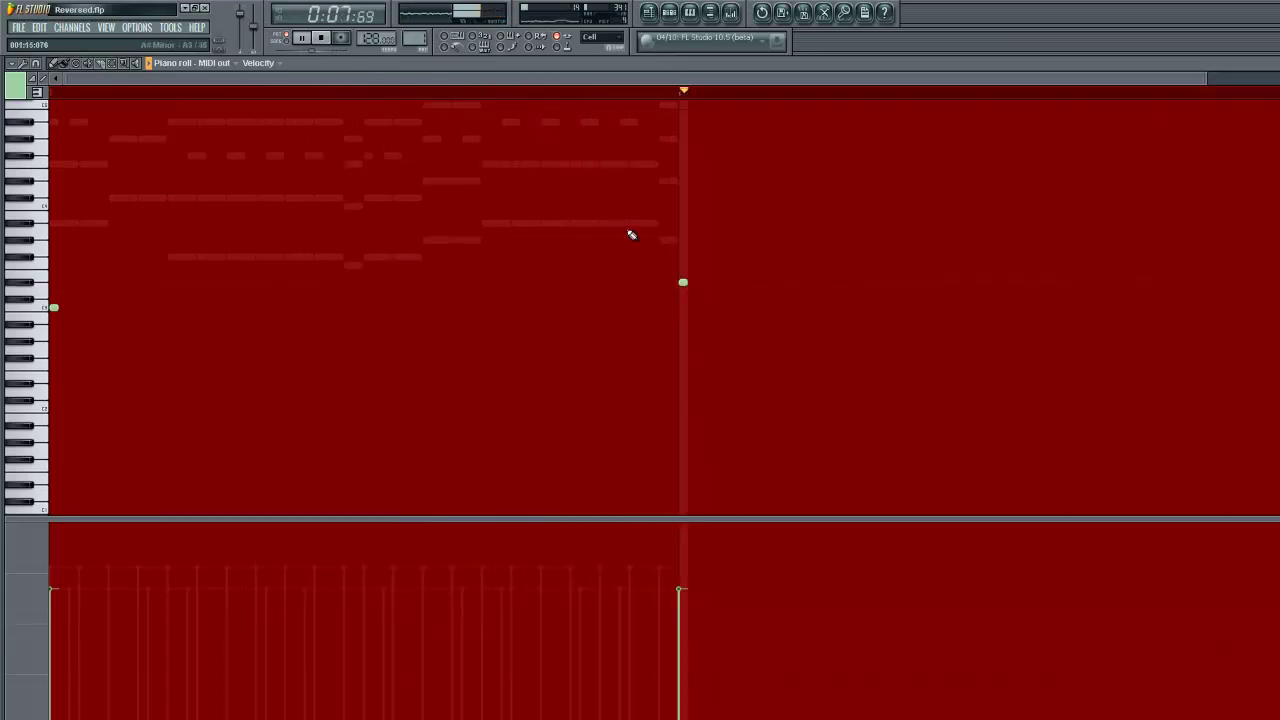
{"action": "left_click_drag", "start_coordinate": [374, 80], "coordinate": [434, 80]}
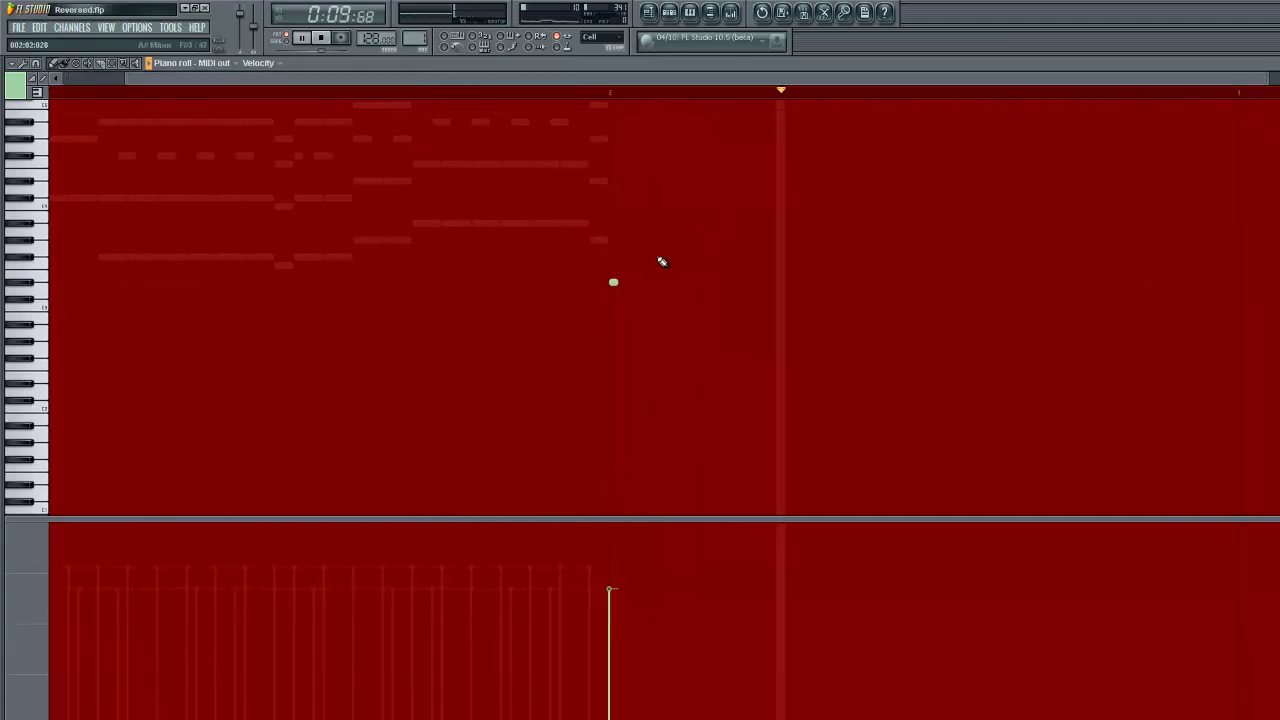
{"action": "scroll", "coordinate": [1028, 286], "scroll_direction": "right", "scroll_amount": 5}
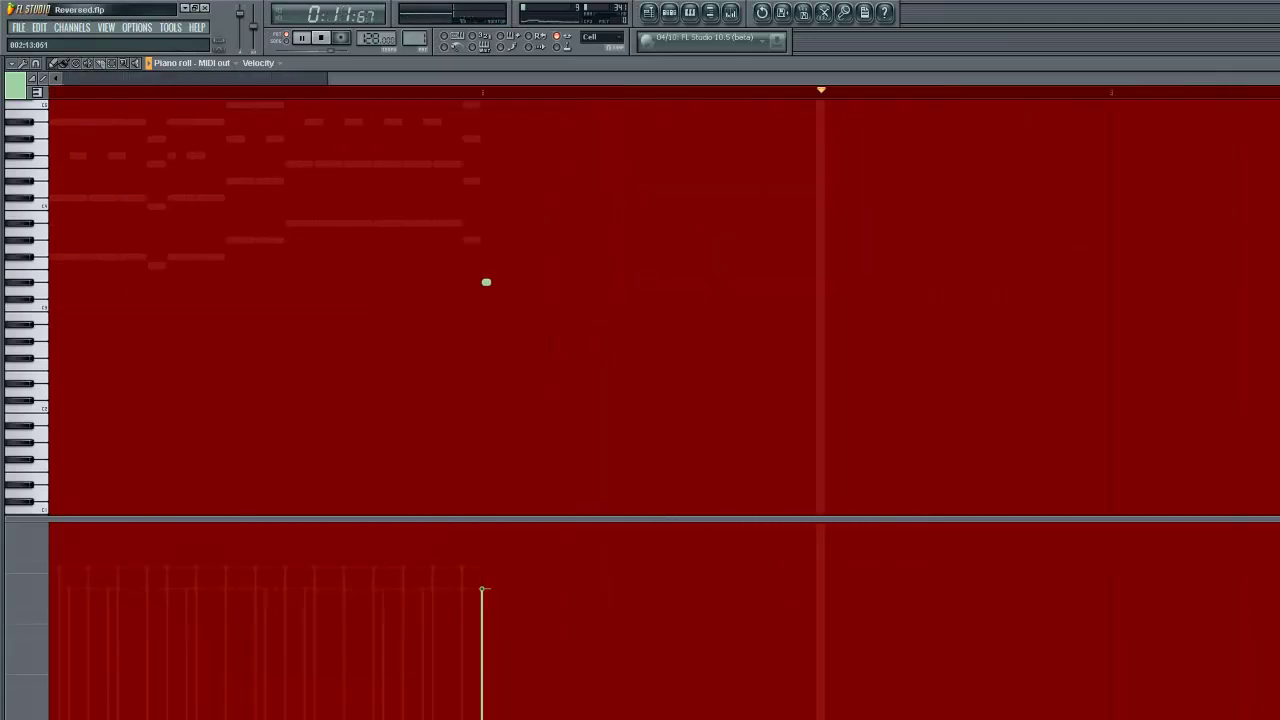
{"action": "left_click", "coordinate": [1008, 291]}
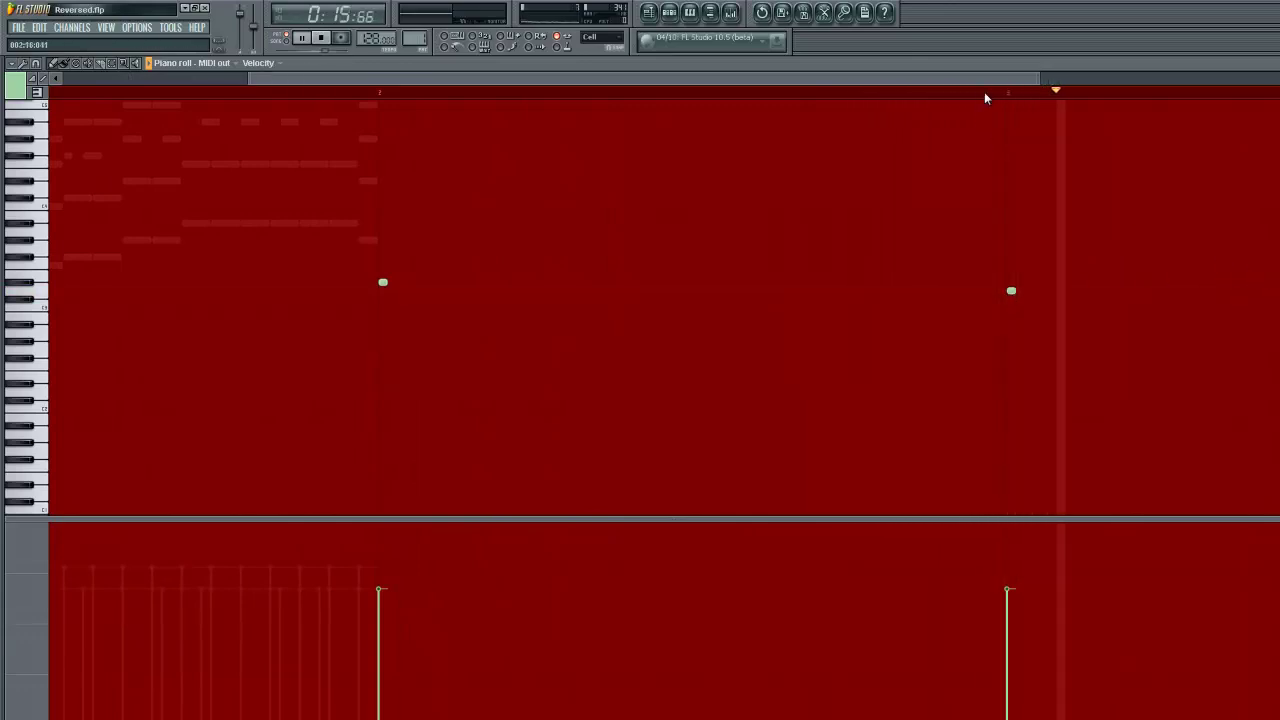
Add a one-step D#3 note halfway through bar 3, and evenly spaced C3, D#3, C3 and D3 notes across bar 4.
{"action": "scroll", "coordinate": [1174, 89], "scroll_direction": "right", "scroll_amount": 10}
{"action": "scroll", "coordinate": [786, 277], "scroll_direction": "right", "scroll_amount": 2}
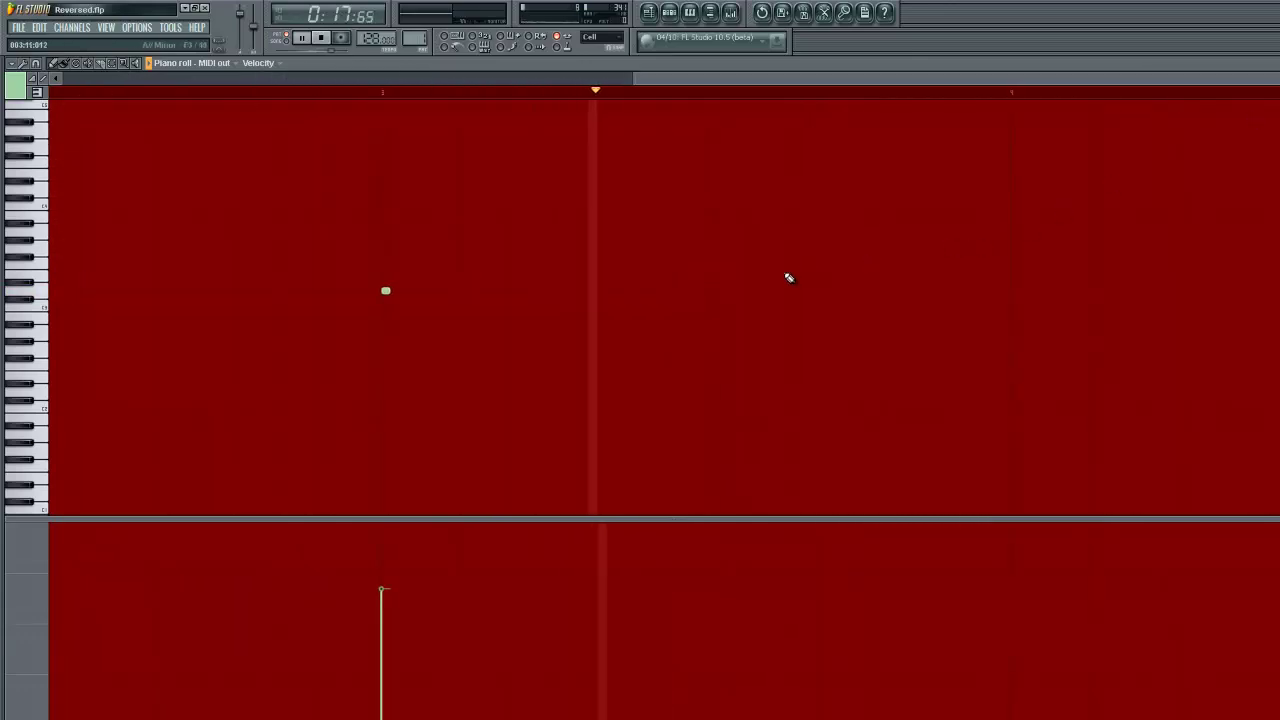
{"action": "left_click", "coordinate": [690, 290]}
{"action": "key", "text": "space"}
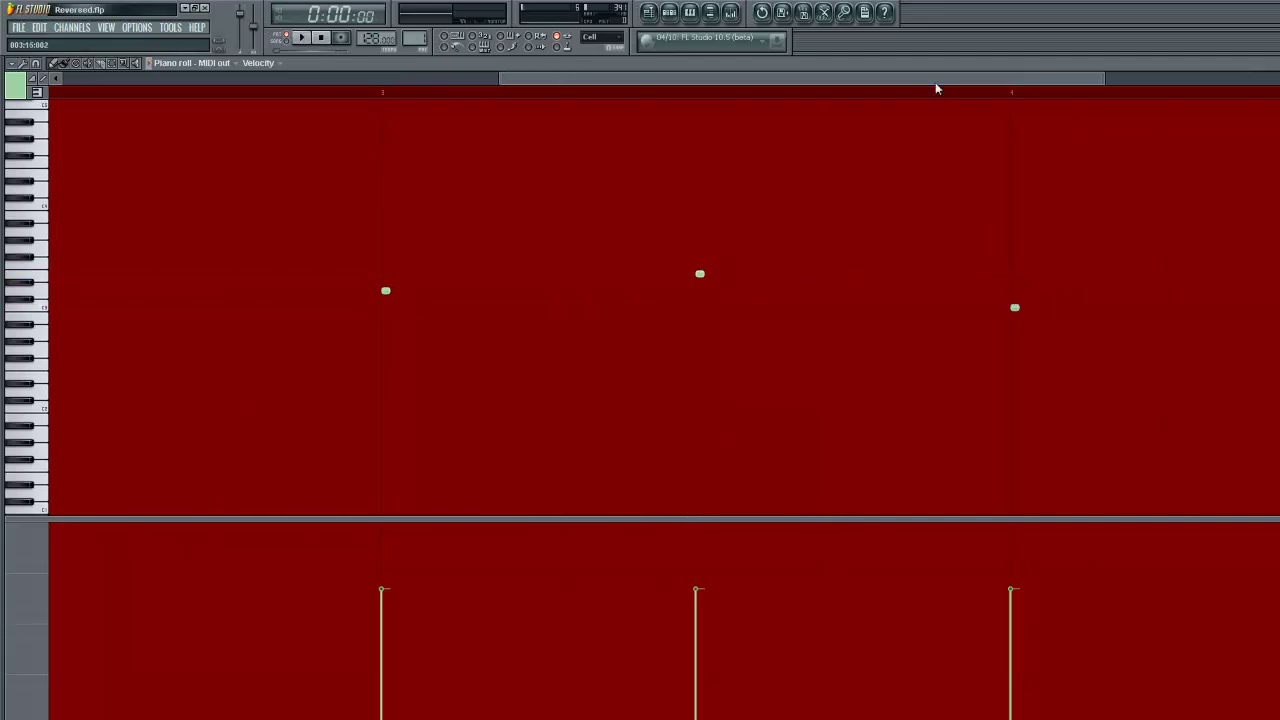
{"action": "left_click_drag", "start_coordinate": [936, 86], "coordinate": [1167, 88]}
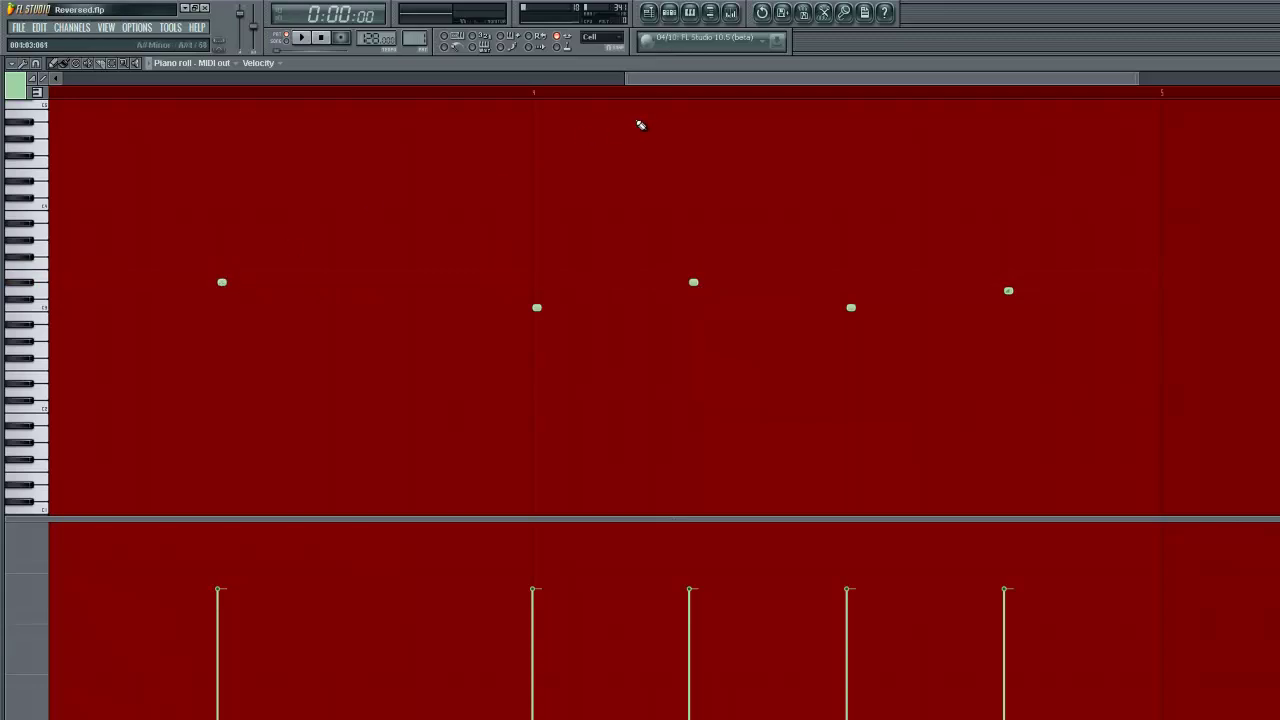
{"action": "left_click_drag", "start_coordinate": [679, 79], "coordinate": [305, 80]}
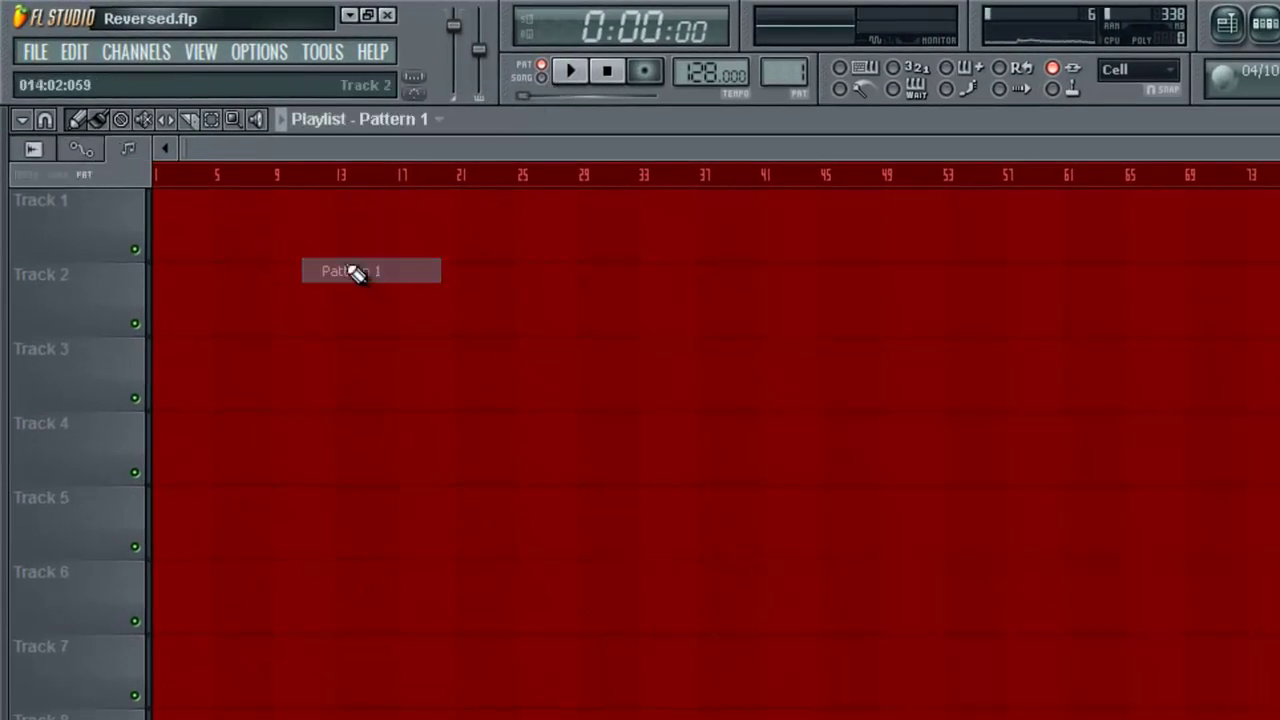
Place Pattern 1 at the start of playlist Track 1 and transfer its MIDI Out notes into Pattern 2.
{"action": "left_click_drag", "start_coordinate": [355, 273], "coordinate": [222, 234]}
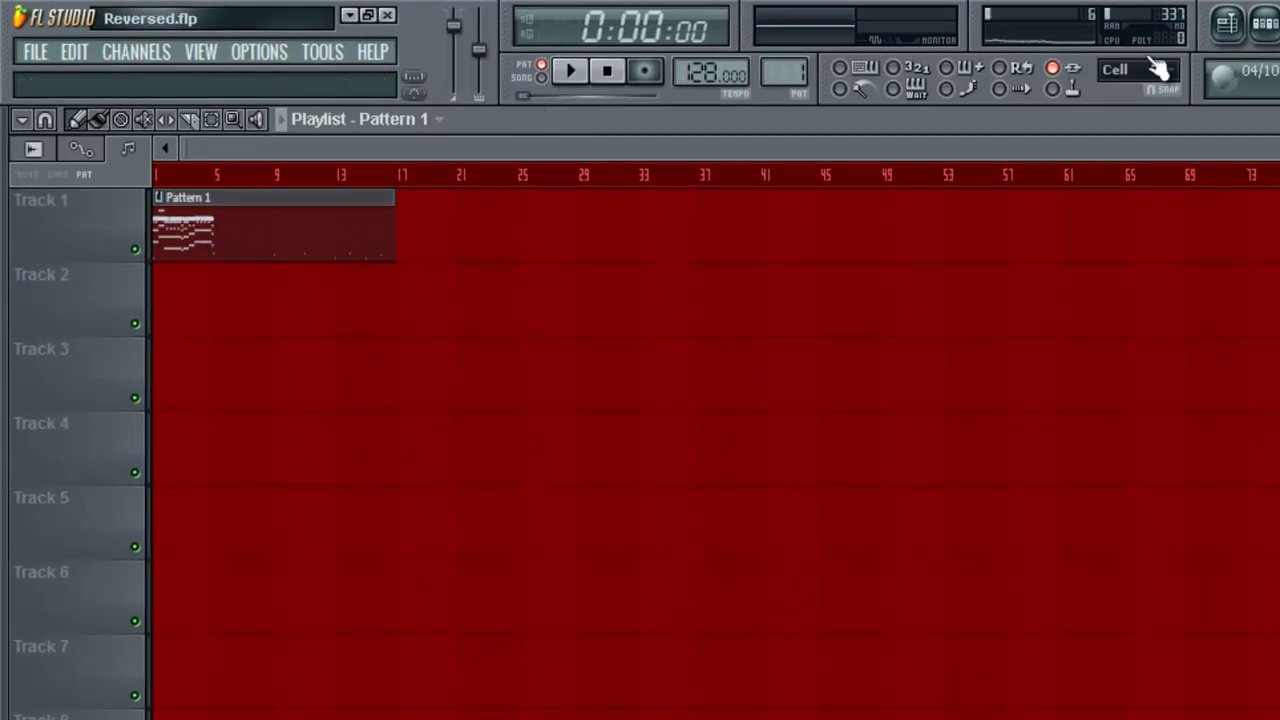
{"action": "left_click", "coordinate": [1265, 23]}
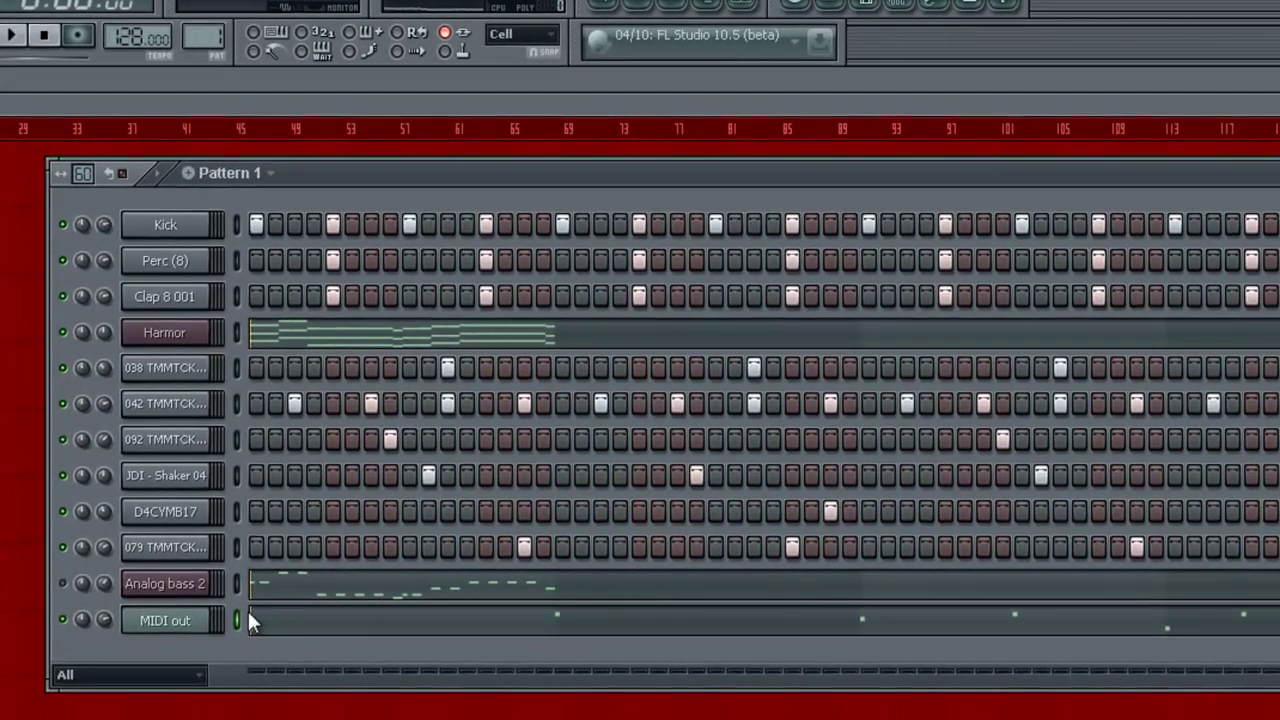
{"action": "double_click", "coordinate": [244, 612]}
{"action": "left_click", "coordinate": [244, 612]}
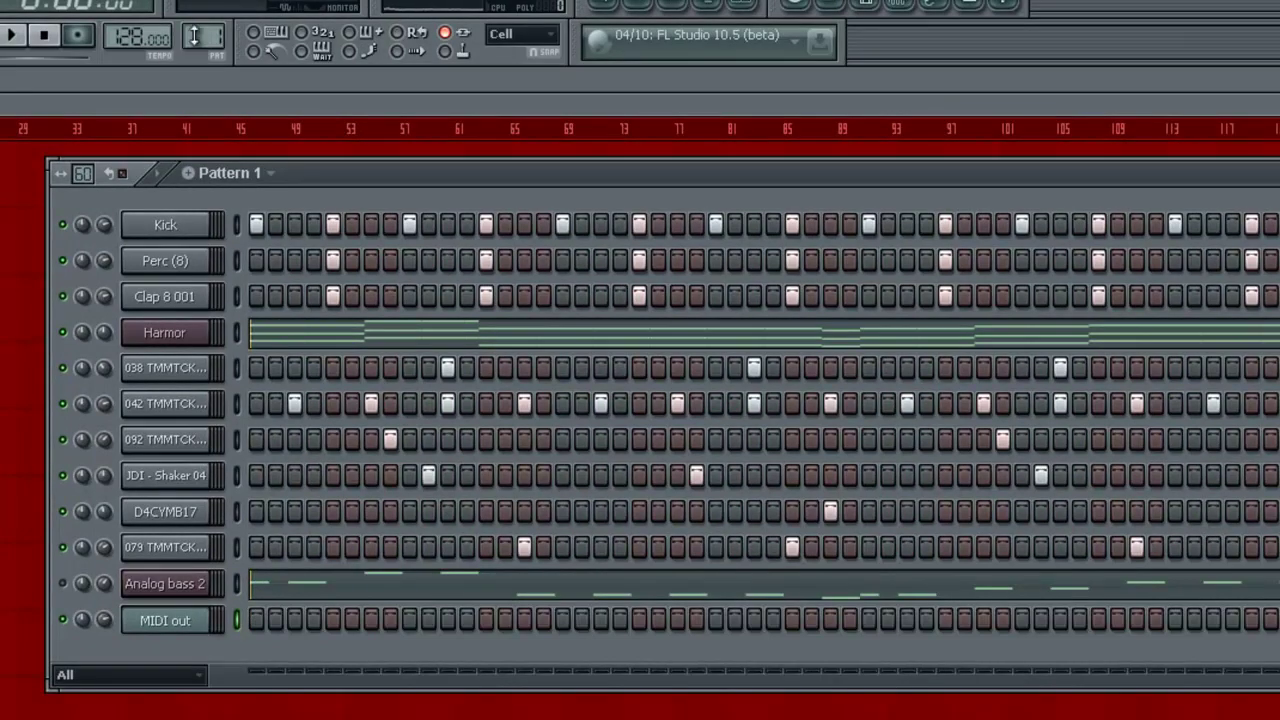
{"action": "scroll", "coordinate": [194, 36], "scroll_direction": "up", "scroll_amount": 1}
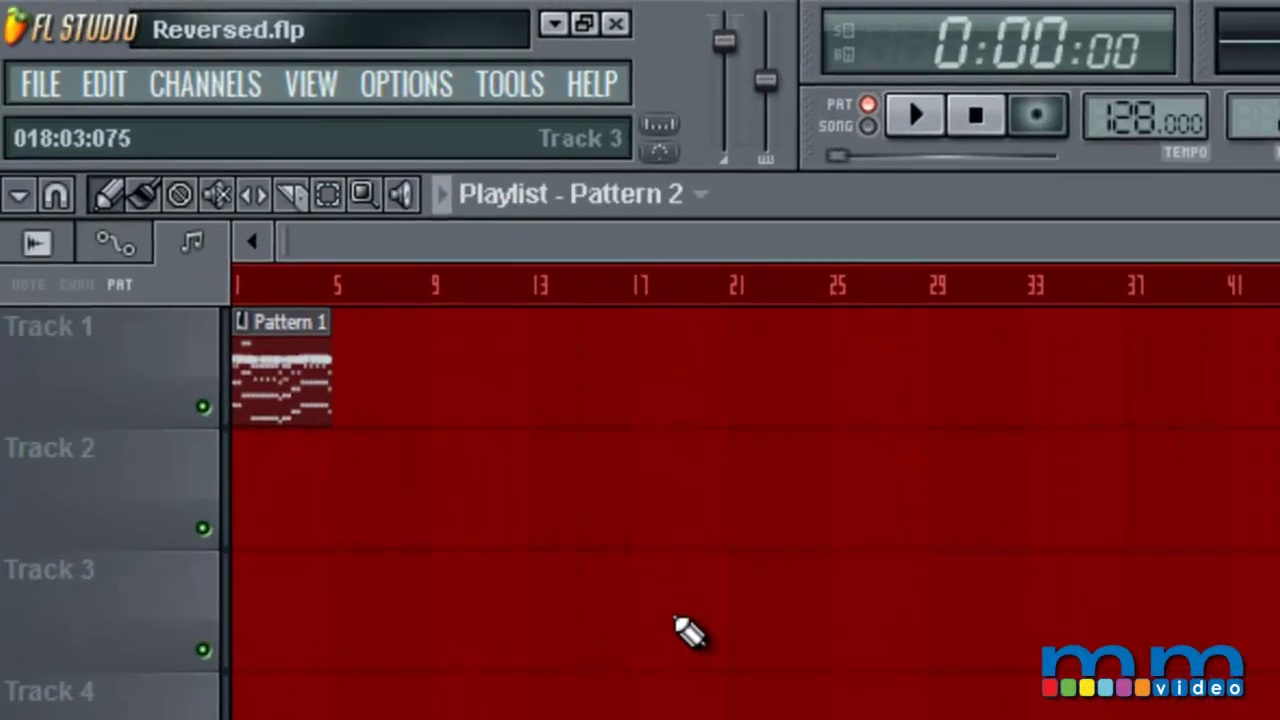
Place Pattern 2 at the start of Track 2, repeat Pattern 1 along Track 1 up to bar 17, and start playback.
{"action": "left_click", "coordinate": [468, 545]}
{"action": "left_click_drag", "start_coordinate": [629, 520], "coordinate": [286, 509]}
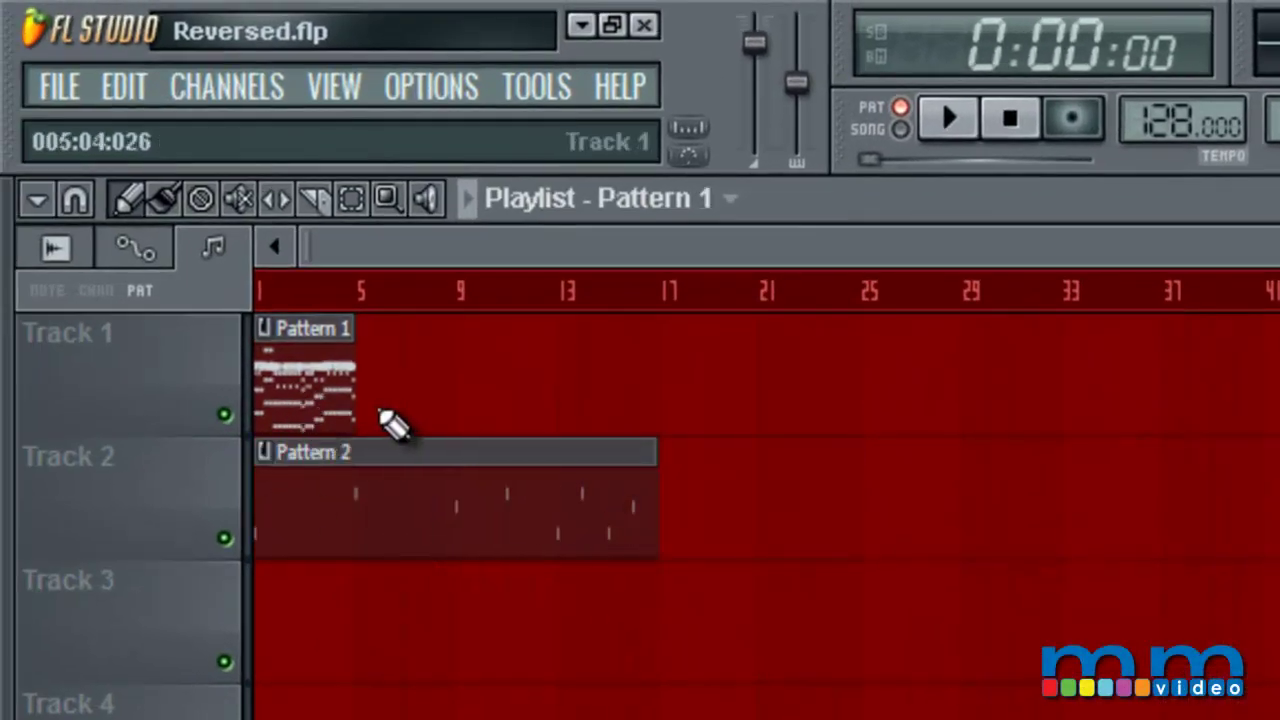
{"action": "left_click_drag", "start_coordinate": [390, 410], "coordinate": [610, 410]}
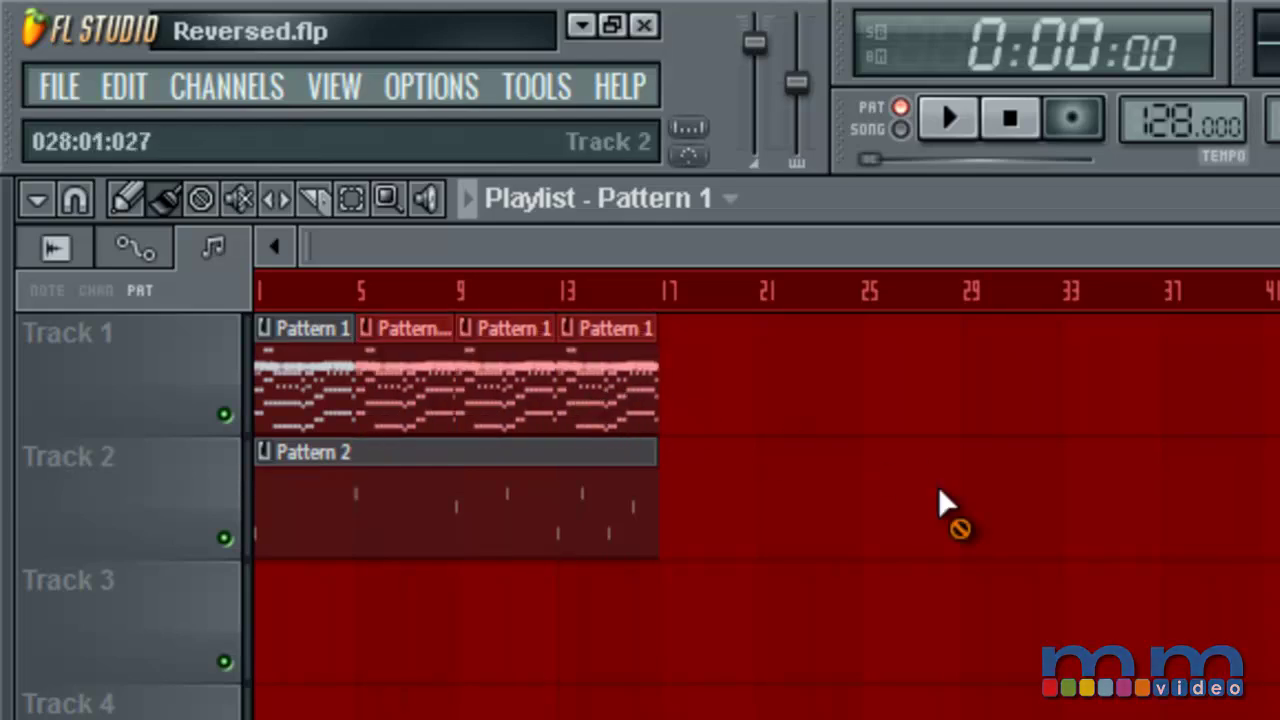
{"action": "key", "text": "space"}
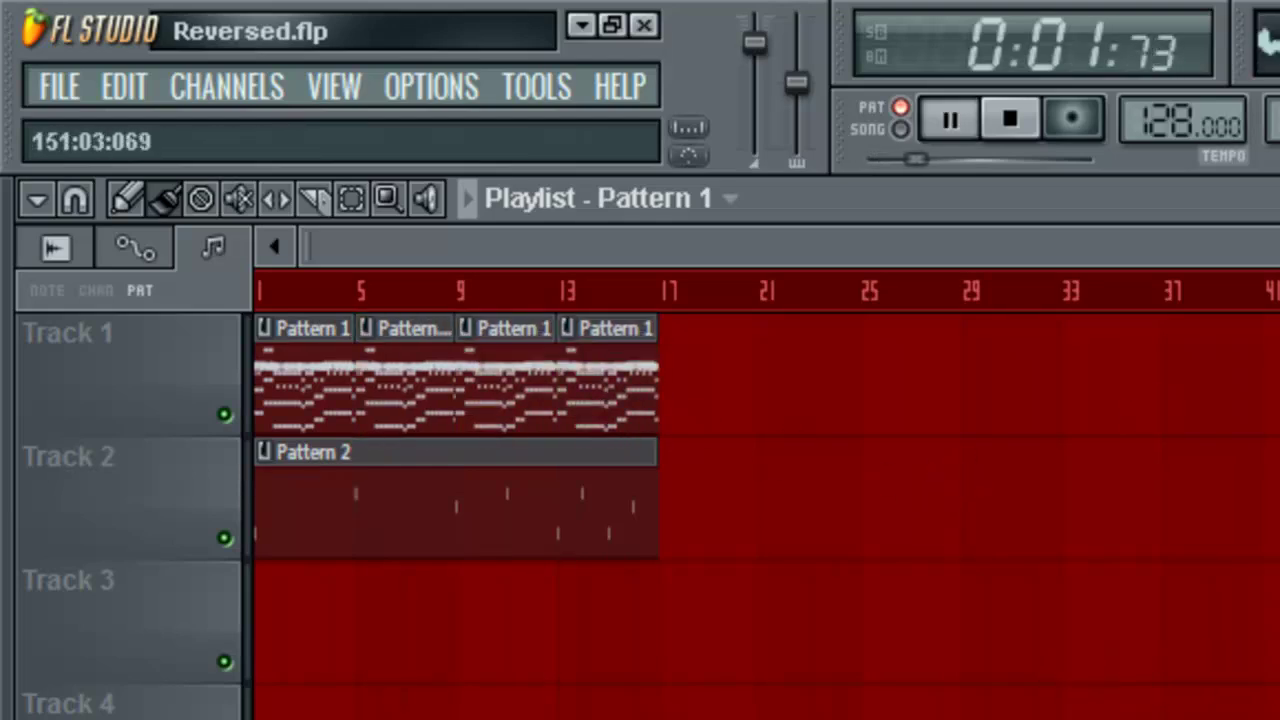
Play the arrangement in song mode and open Effectrix from the Harmor mixer track, placing its window below the playlist clips.
{"action": "left_click_drag", "start_coordinate": [1274, 80], "coordinate": [763, 89]}
{"action": "key", "text": "space"}
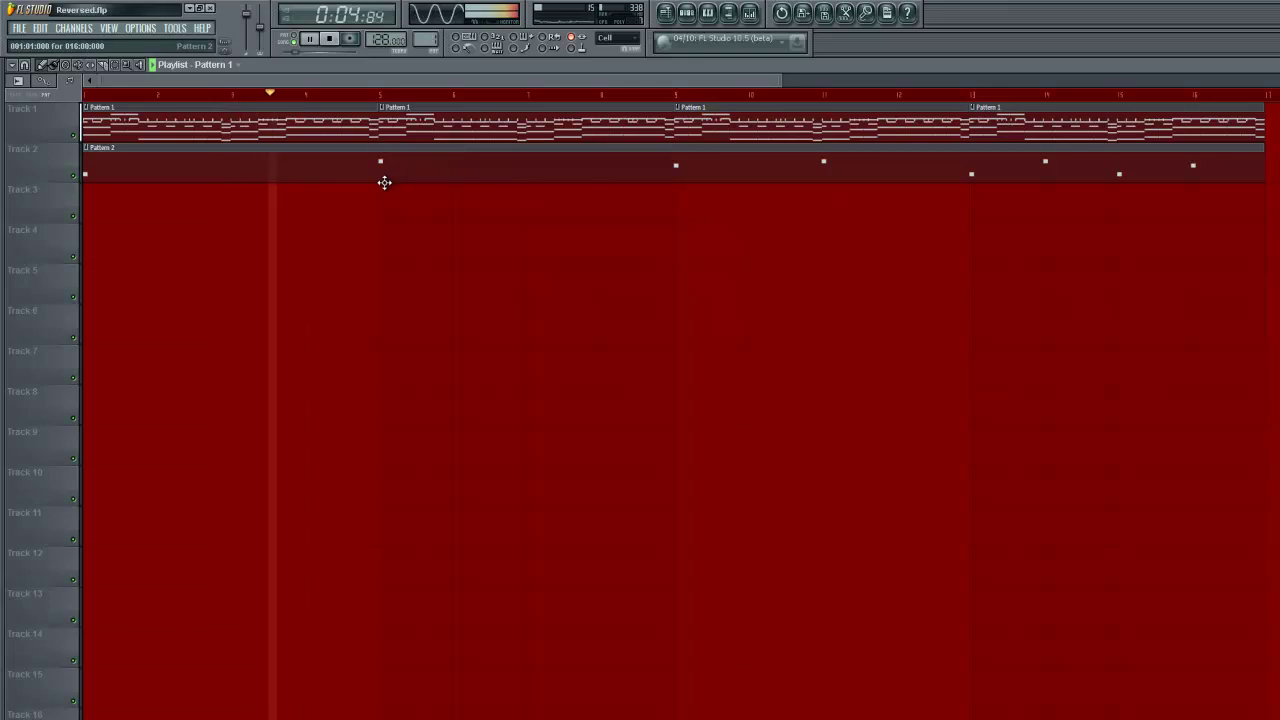
{"action": "left_click", "coordinate": [749, 12]}
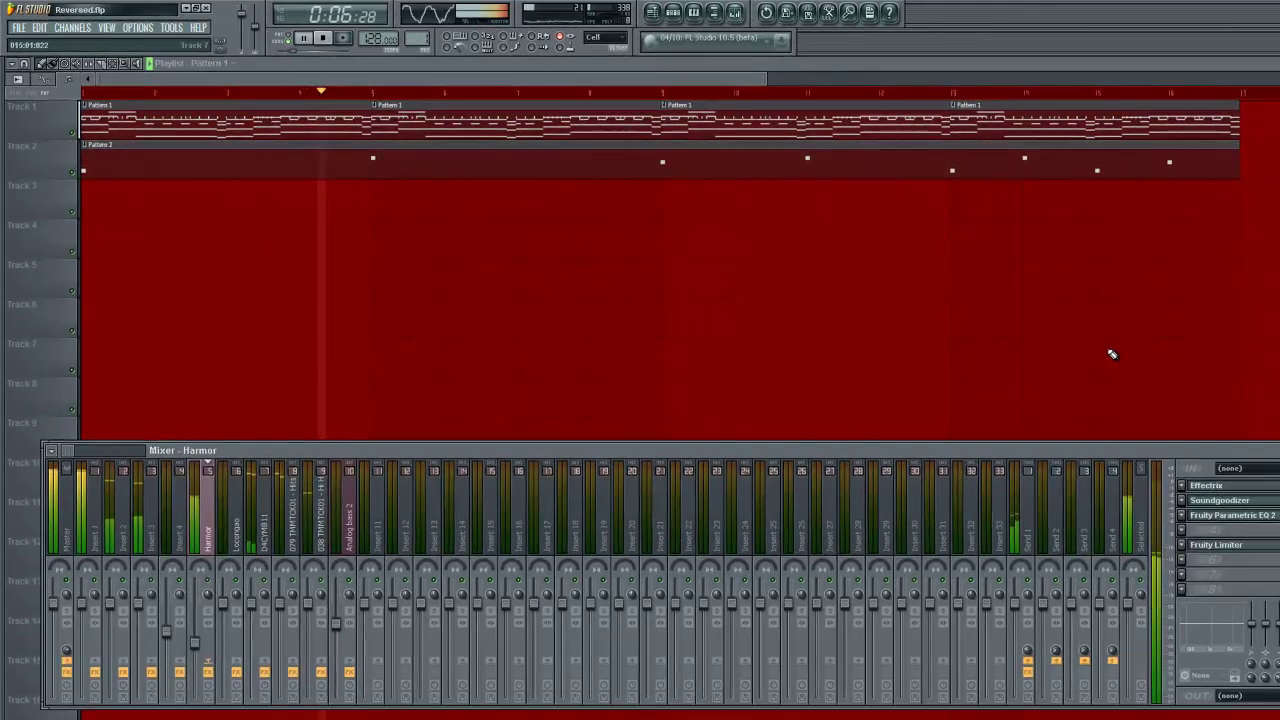
{"action": "left_click", "coordinate": [1215, 486]}
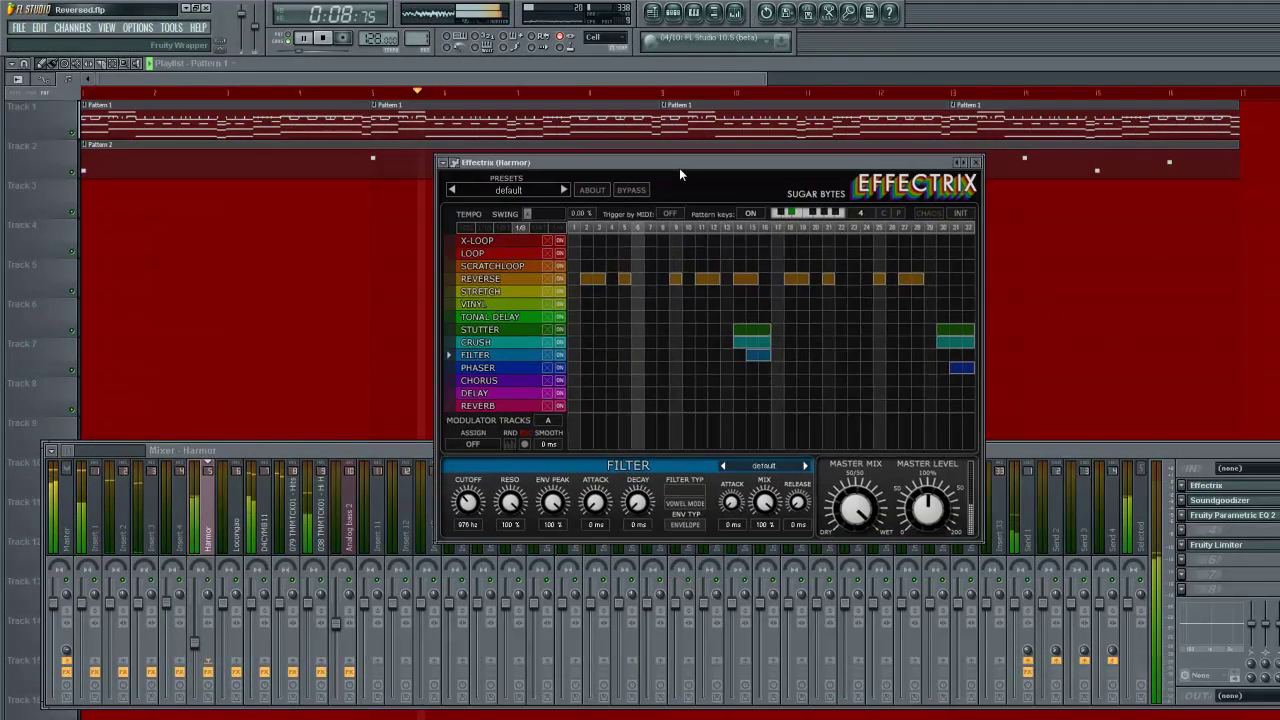
{"action": "left_click_drag", "start_coordinate": [679, 168], "coordinate": [542, 227]}
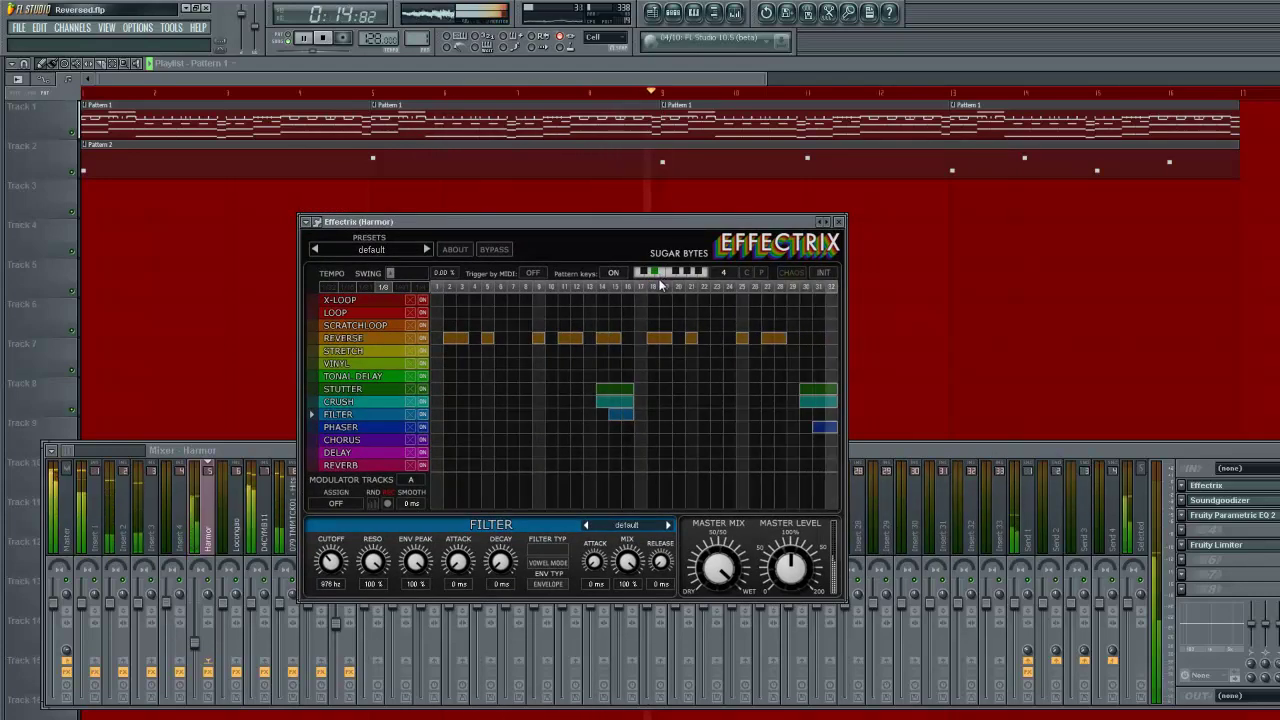
Check how Effectrix's pattern keys follow the Pattern 2 trigger notes while the song plays.
{"action": "left_click", "coordinate": [651, 279]}
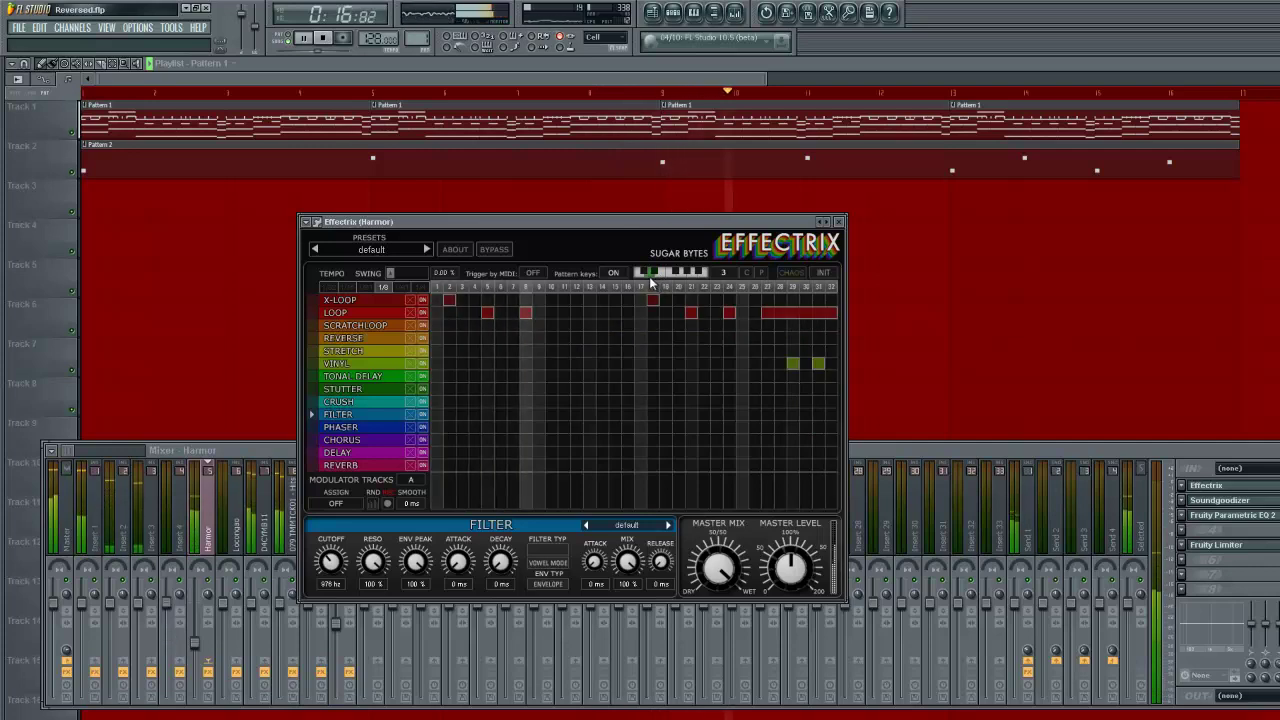
{"action": "left_click", "coordinate": [651, 280]}
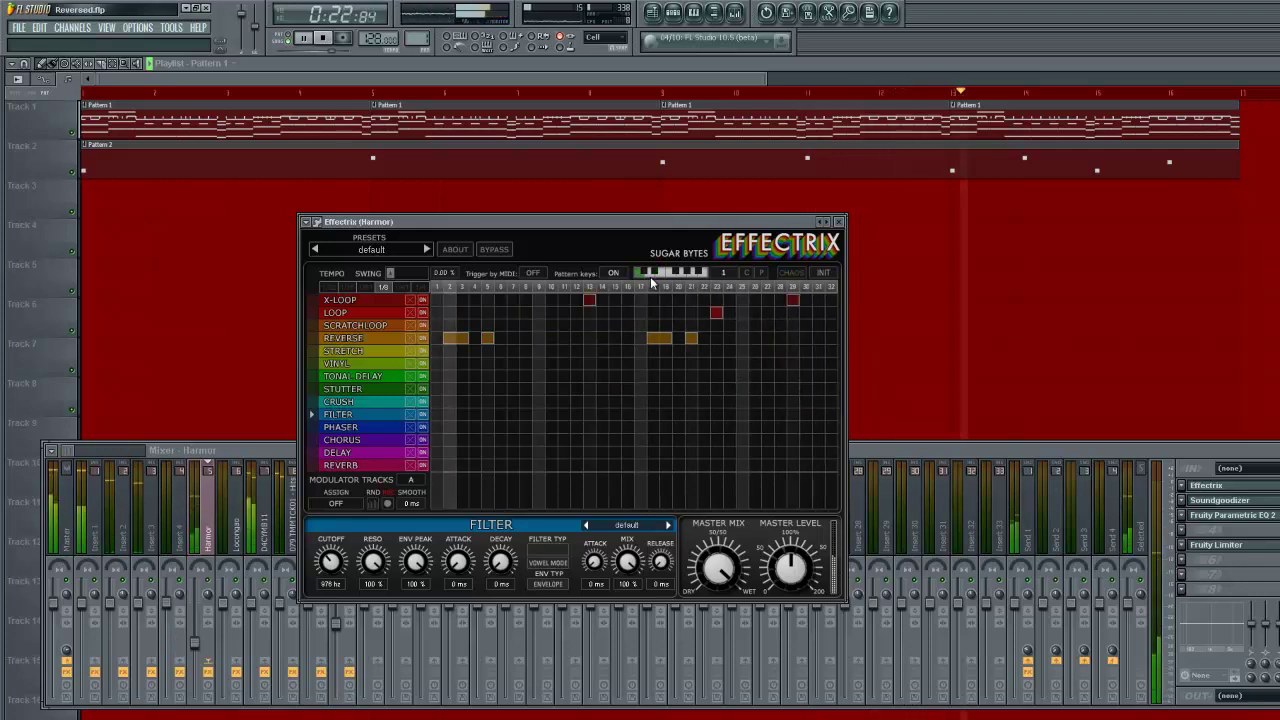
{"action": "left_click", "coordinate": [651, 283]}
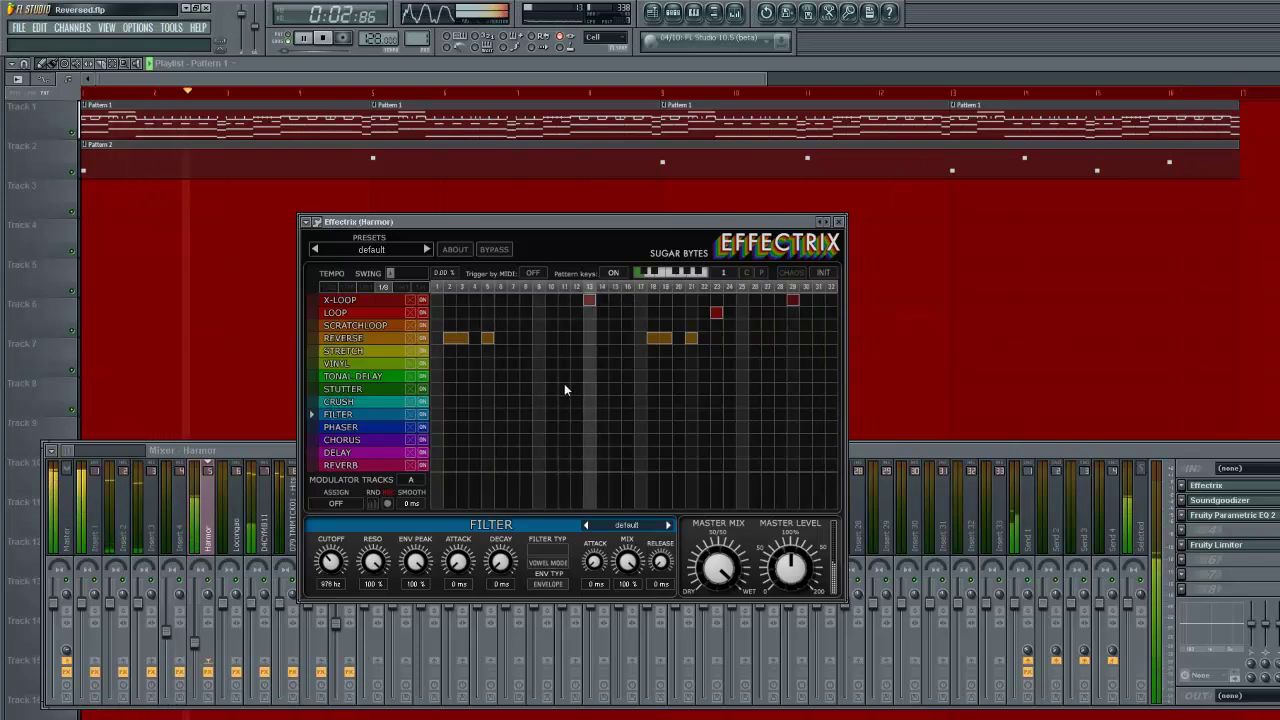
Show the step sequencer with Pattern 1's channels and open the Harmor channel's synth window.
{"action": "left_click", "coordinate": [678, 14]}
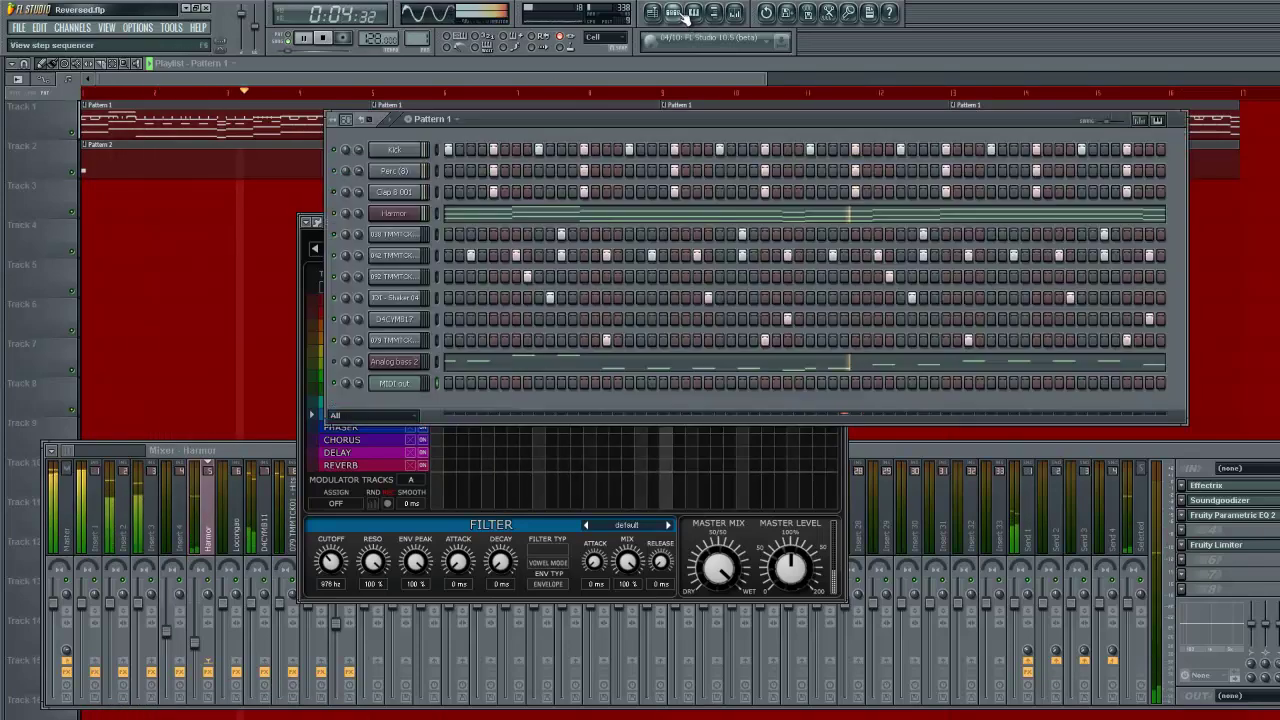
{"action": "left_click", "coordinate": [403, 359]}
{"action": "left_click", "coordinate": [645, 114]}
{"action": "left_click", "coordinate": [402, 215]}
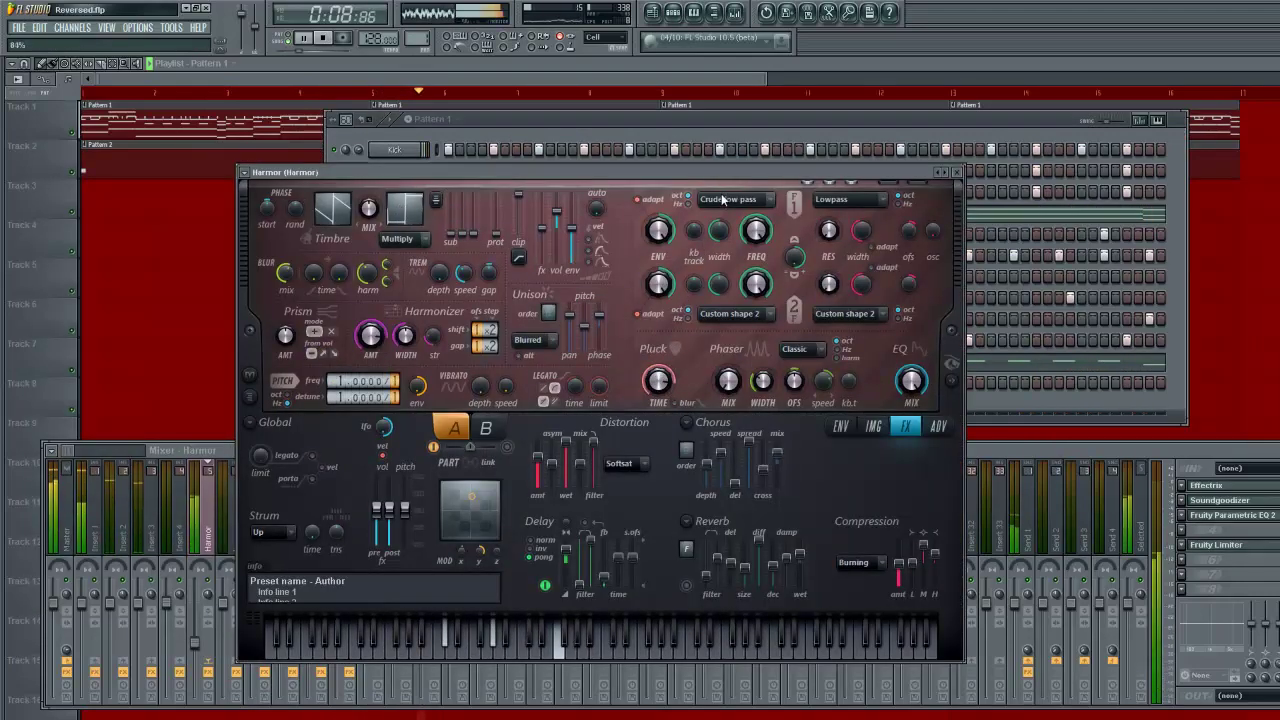
Review the Pattern 1 channels in the step sequencer alongside the Harmor track's Effectrix grid during playback, ending with Effectrix in front.
{"action": "left_click", "coordinate": [694, 122]}
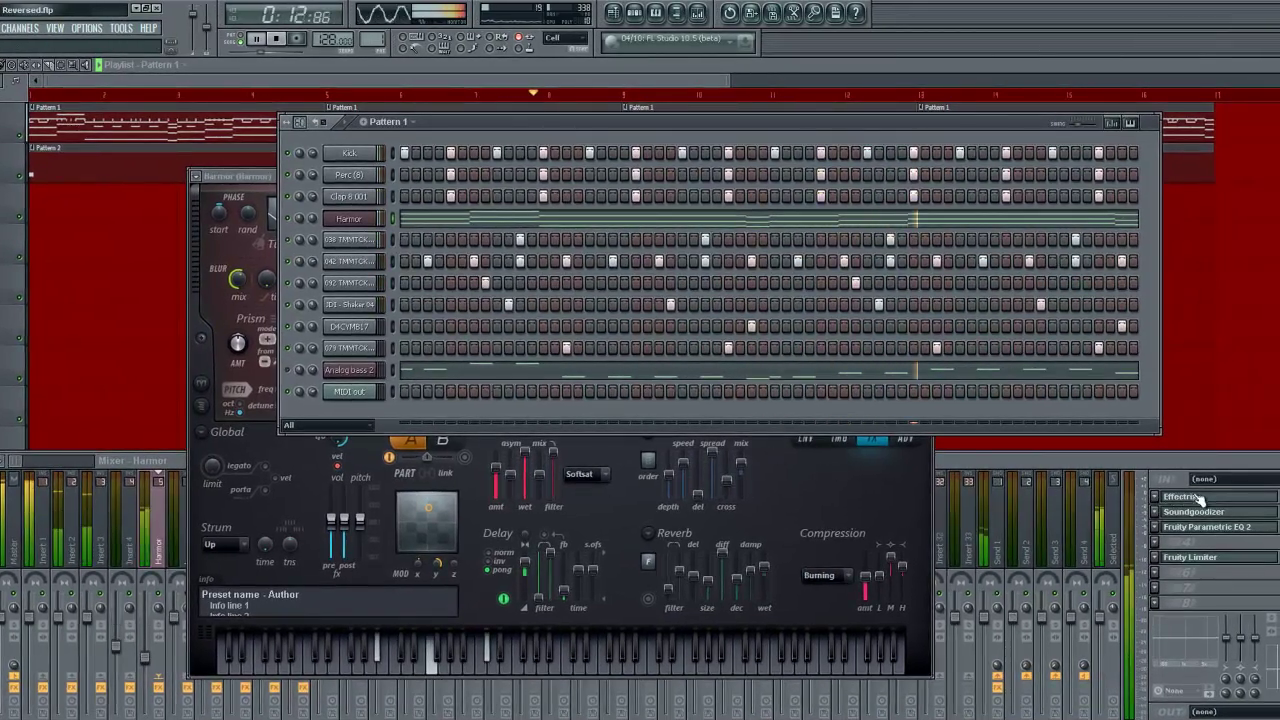
{"action": "left_click", "coordinate": [1200, 498]}
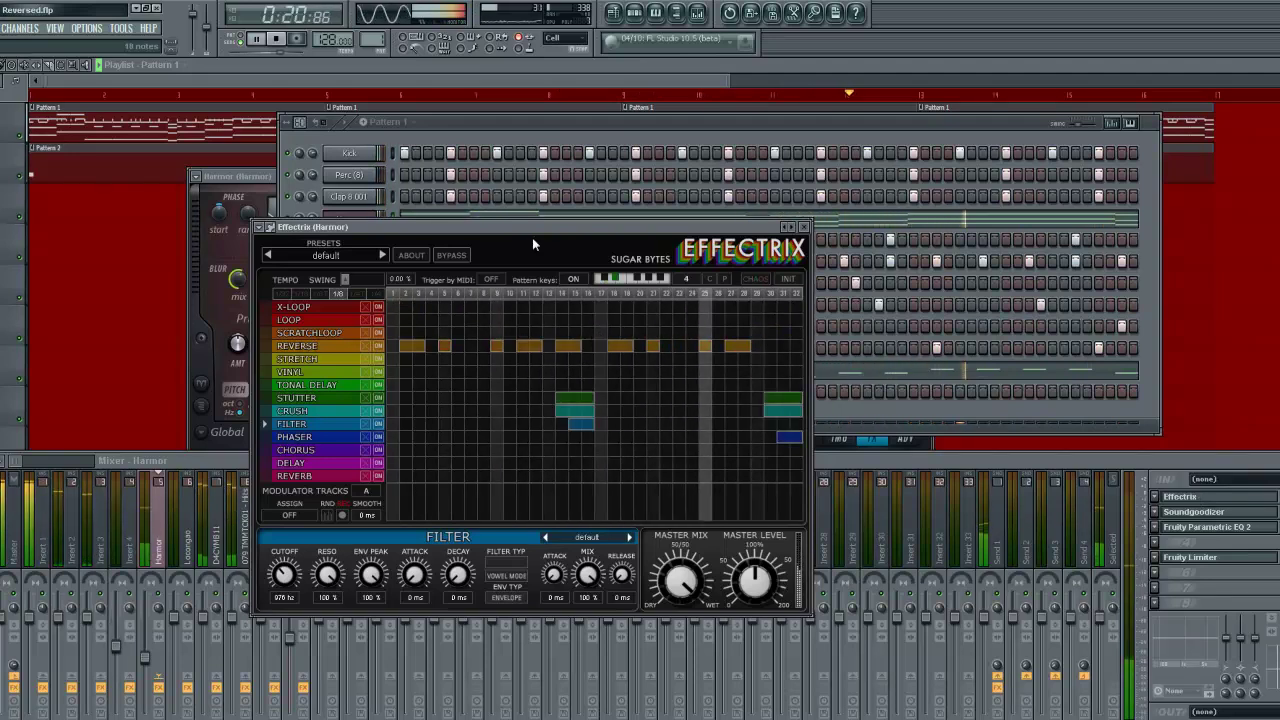
{"action": "left_click", "coordinate": [520, 124]}
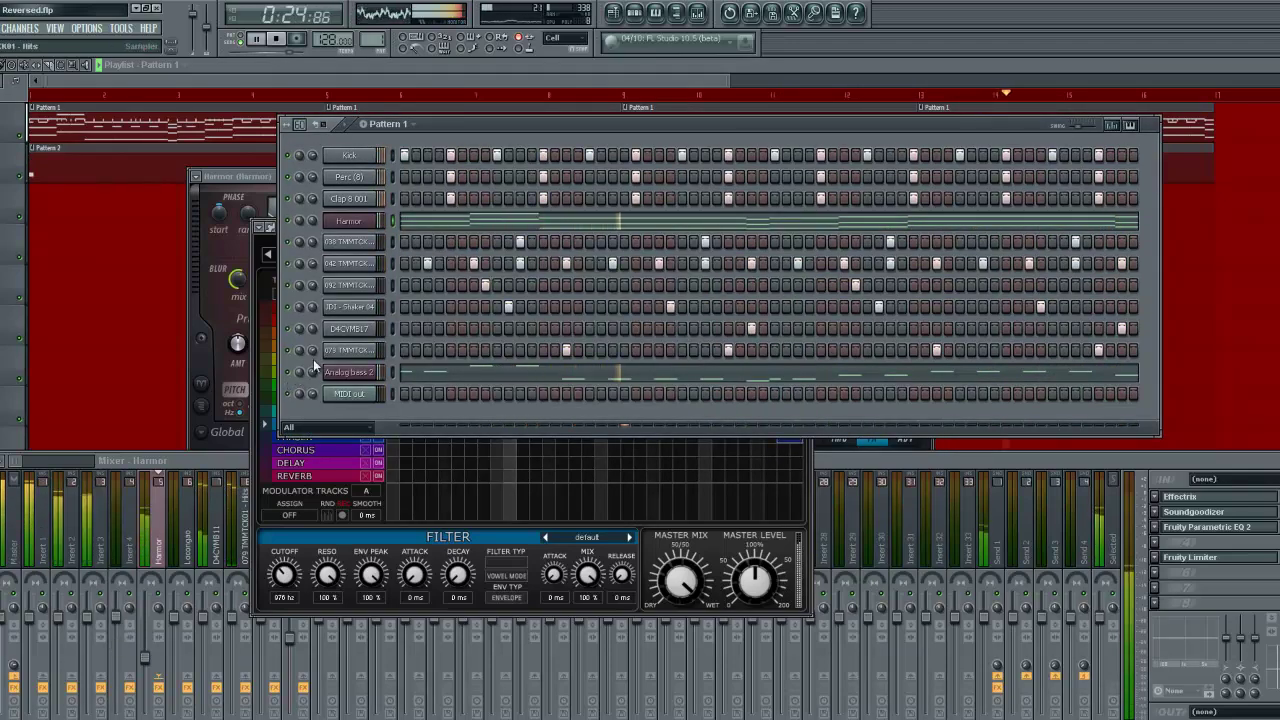
{"action": "left_click", "coordinate": [253, 237]}
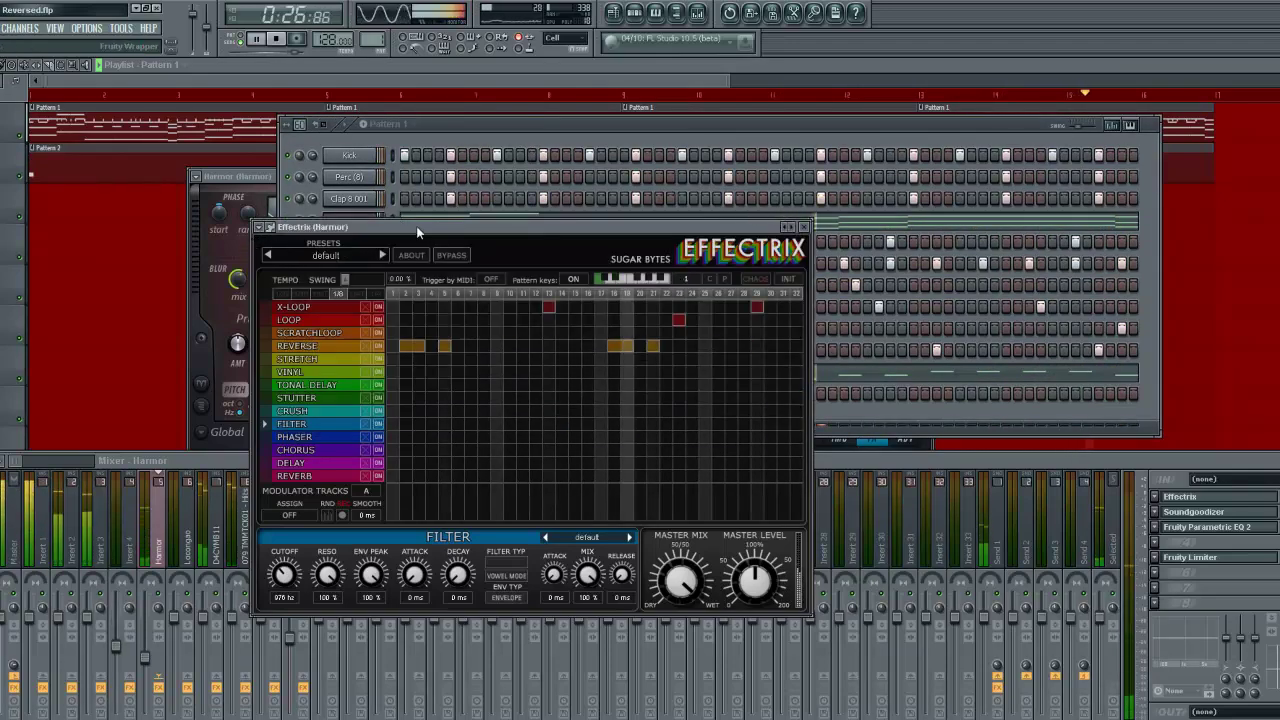